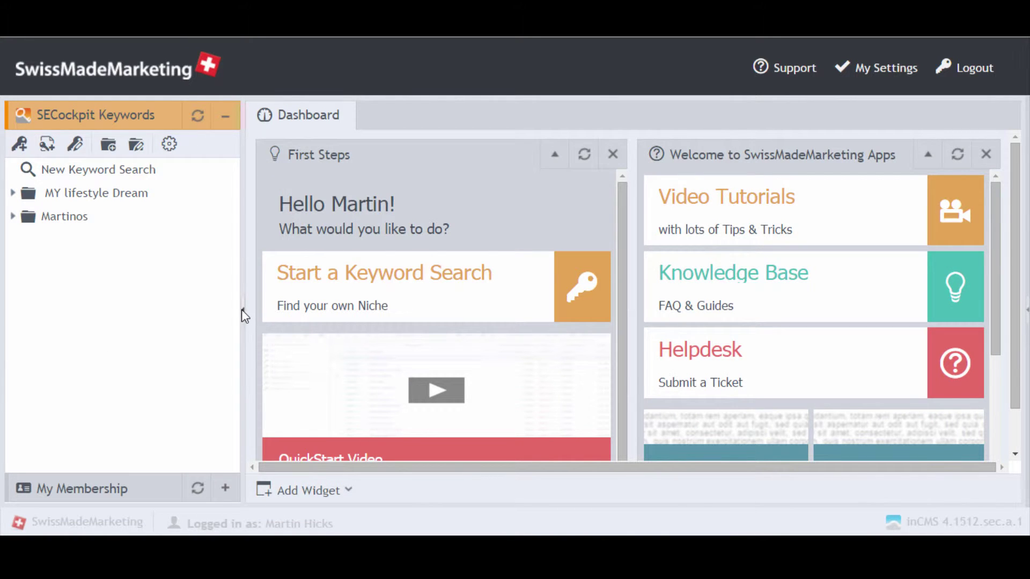
- Start a new keyword search with 'saucepans' as the seed, targeting English in the United Kingdom
click(400, 276)
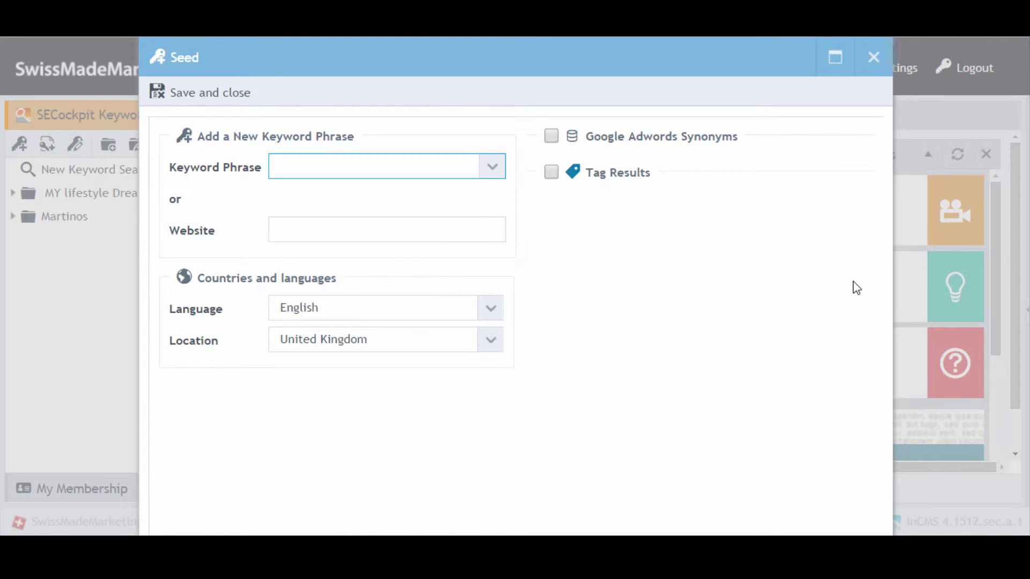
text(saucepans)
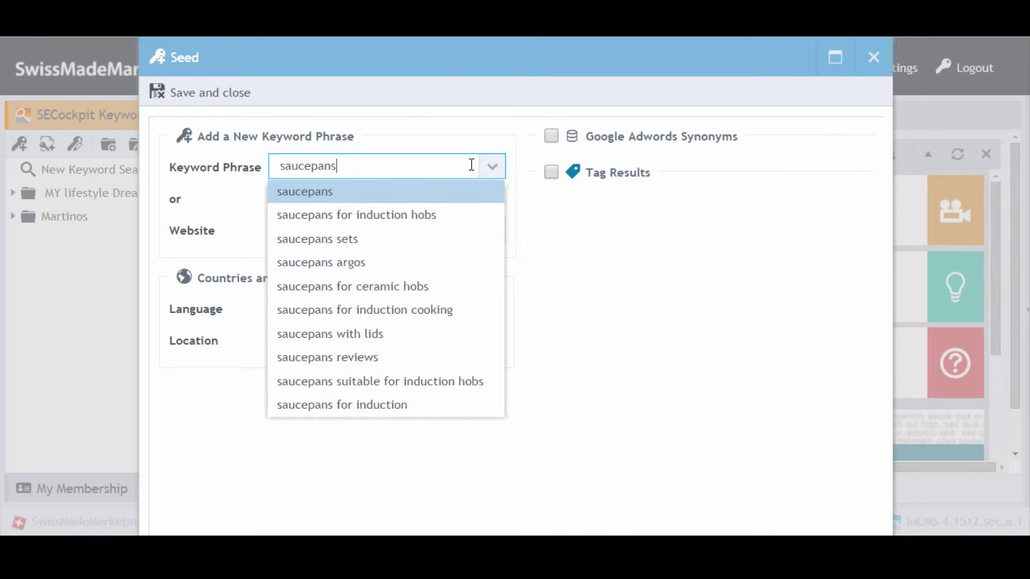
click(377, 198)
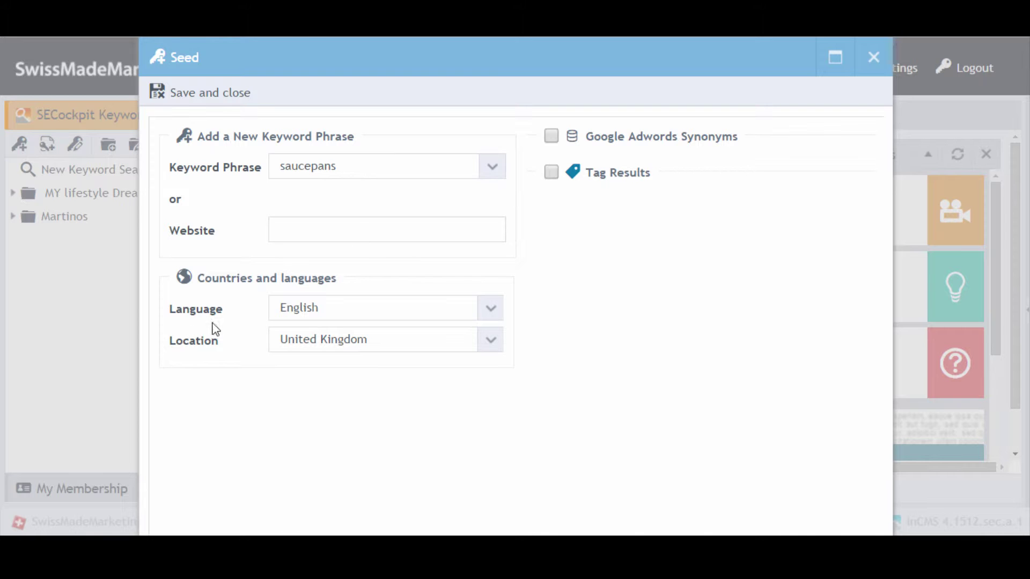
click(300, 339)
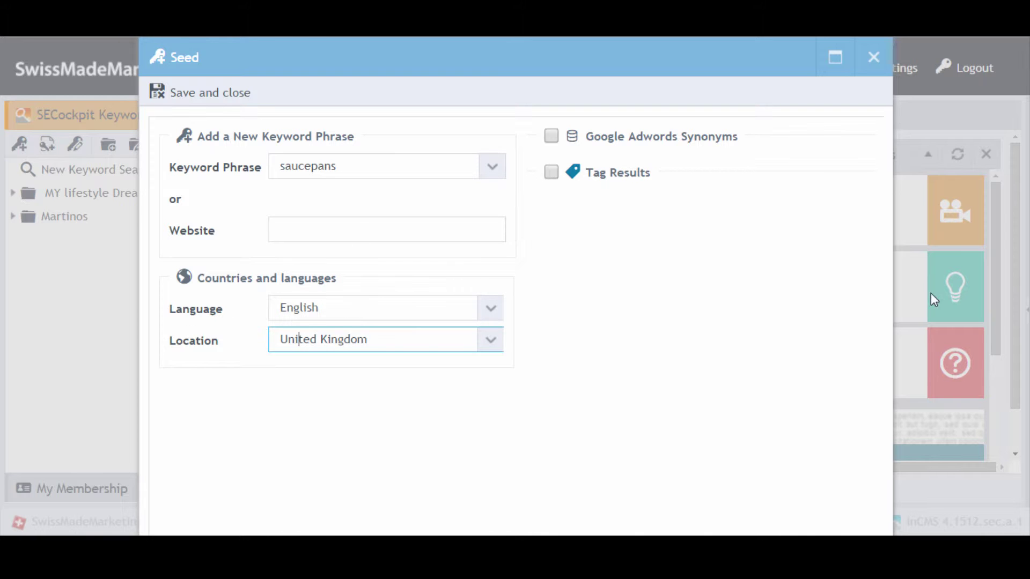
- Include Google Adwords synonyms and restrict ideas to closely related keywords
click(557, 140)
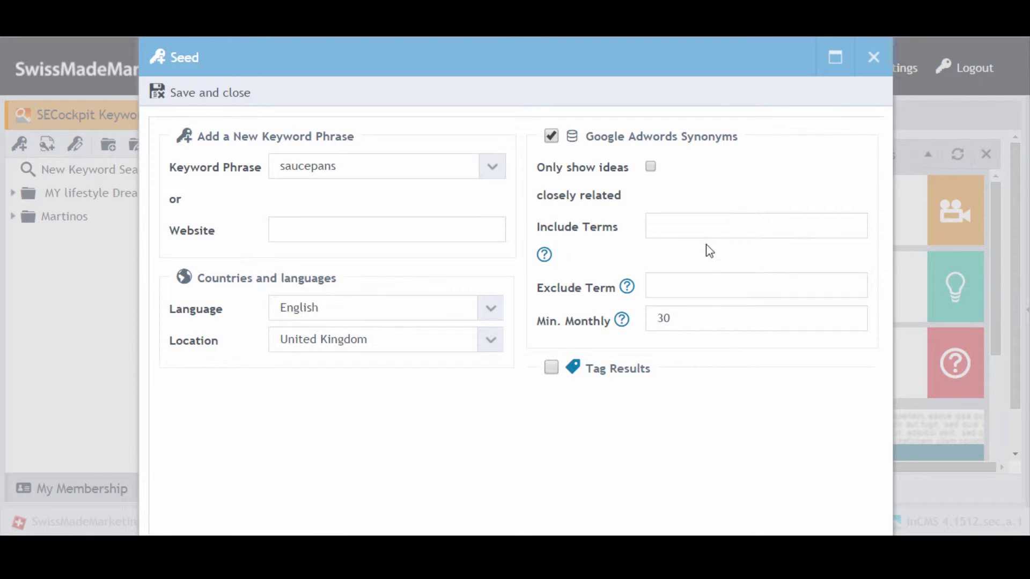
click(654, 168)
click(651, 166)
click(669, 232)
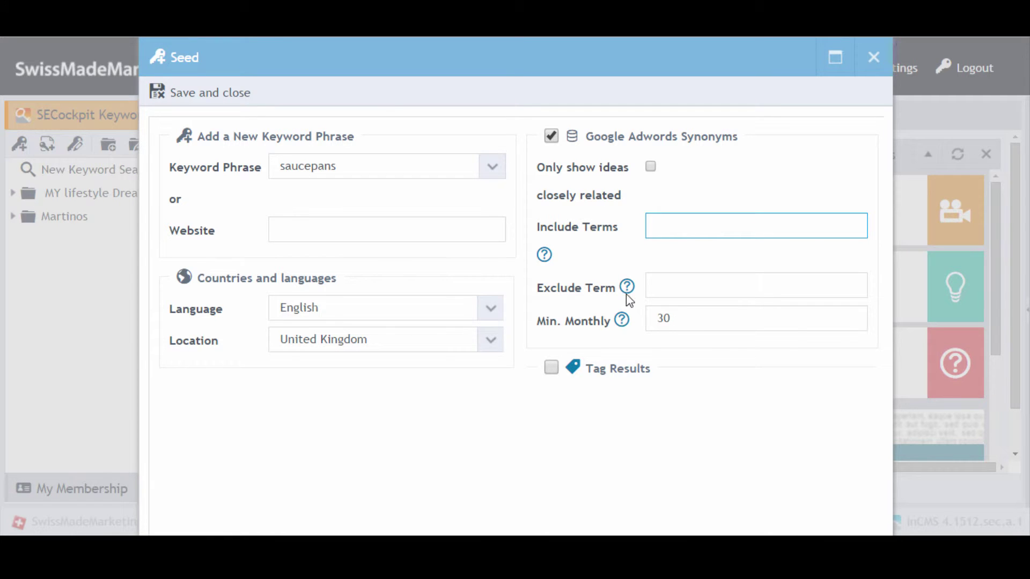
mouse_move(625, 289)
click(650, 167)
- Set minimum monthly searches to 250, leaving colour tagging of results off
click(700, 322)
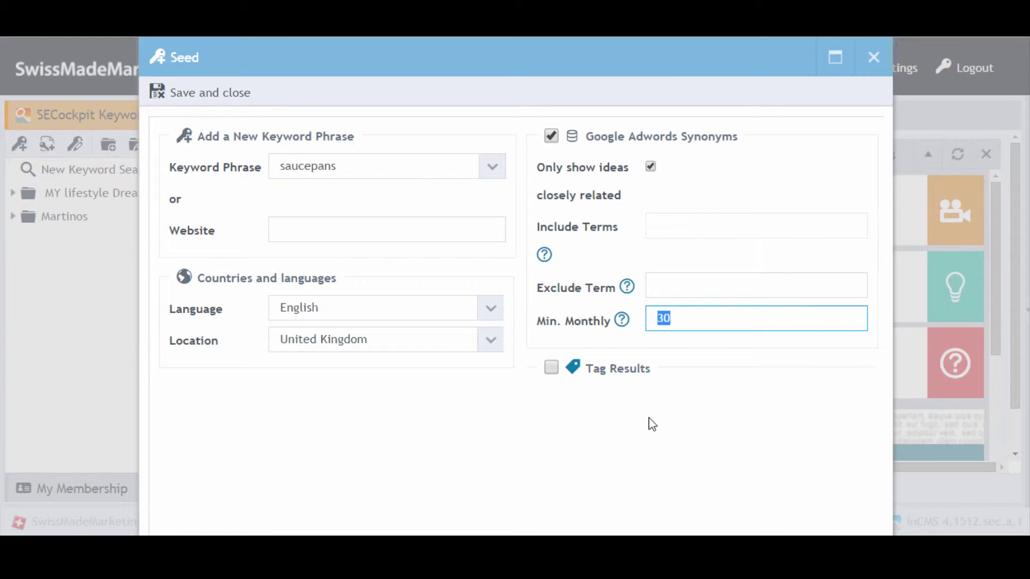
text(23)
text(50)
click(629, 463)
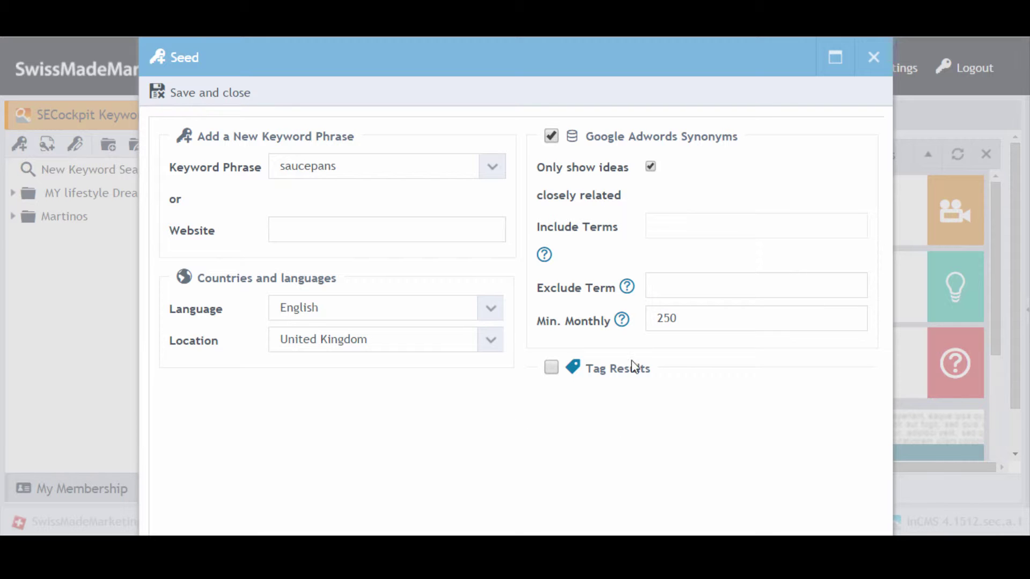
click(551, 373)
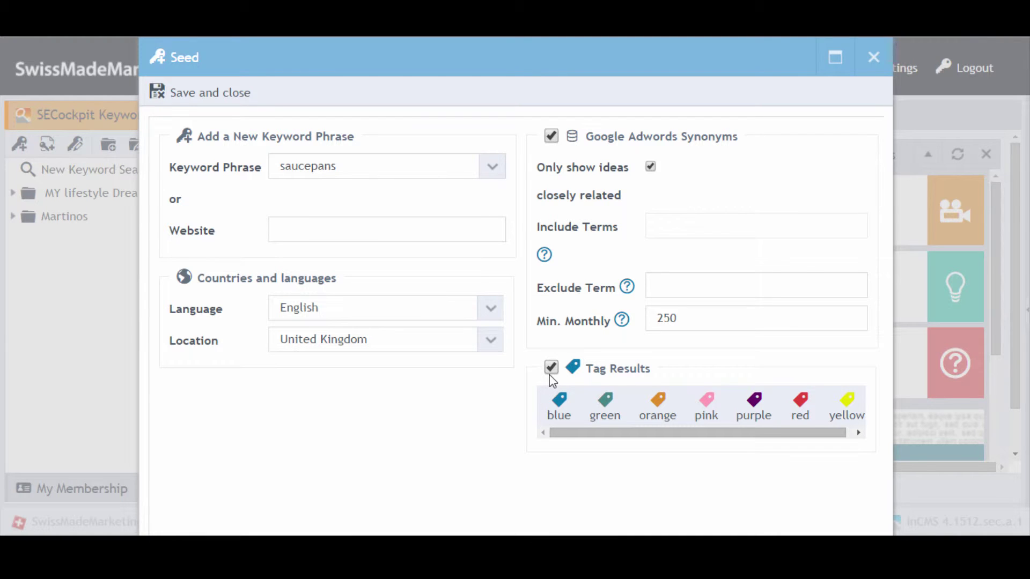
click(550, 368)
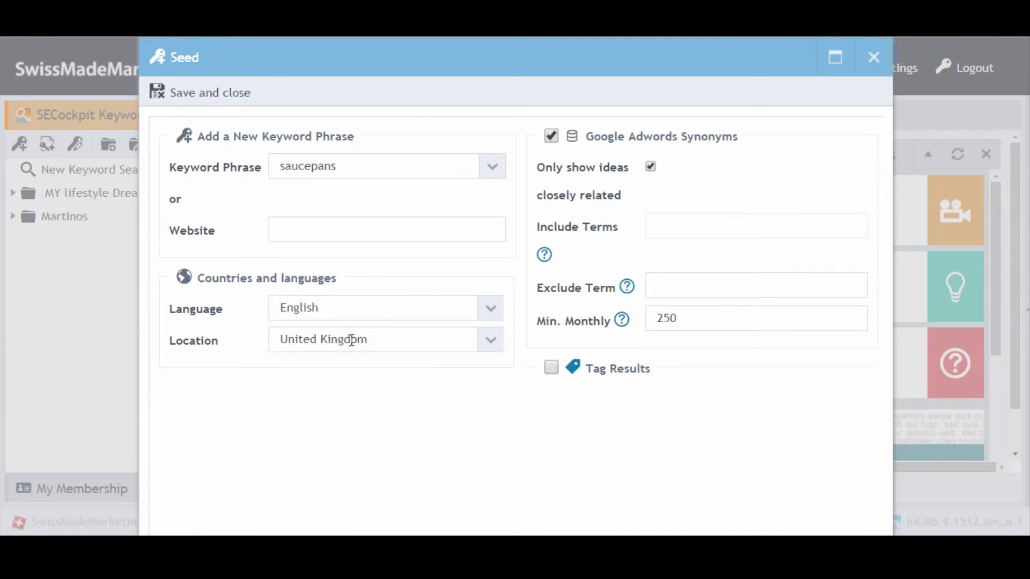
- Save and run the search, then open the saucepans results with the left panel collapsed
click(182, 93)
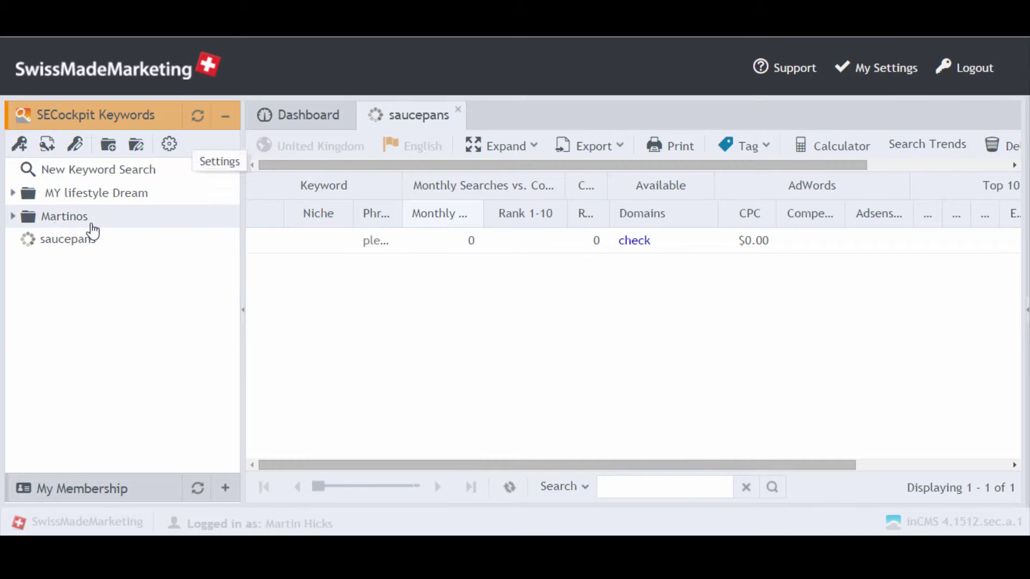
click(81, 239)
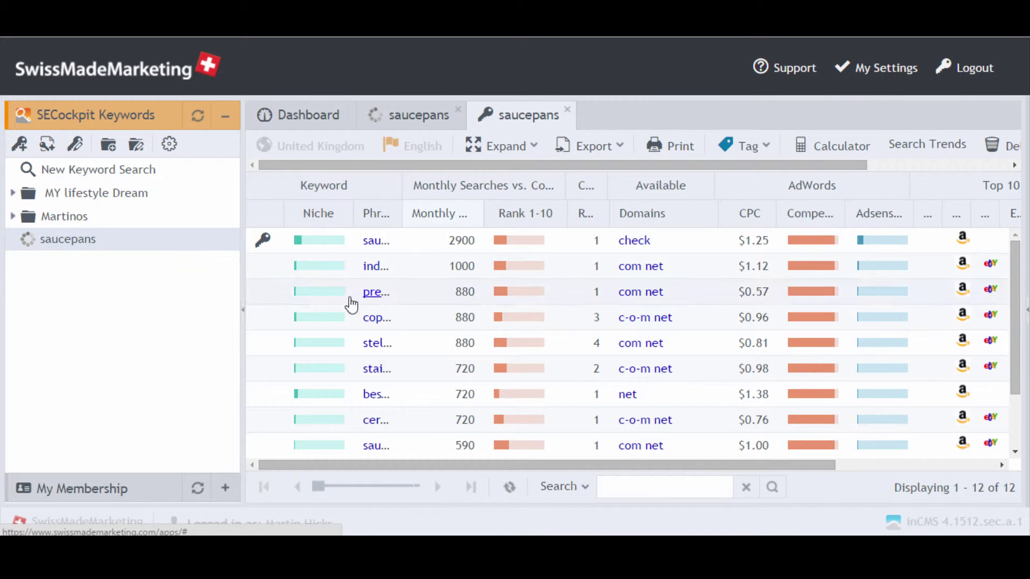
click(244, 310)
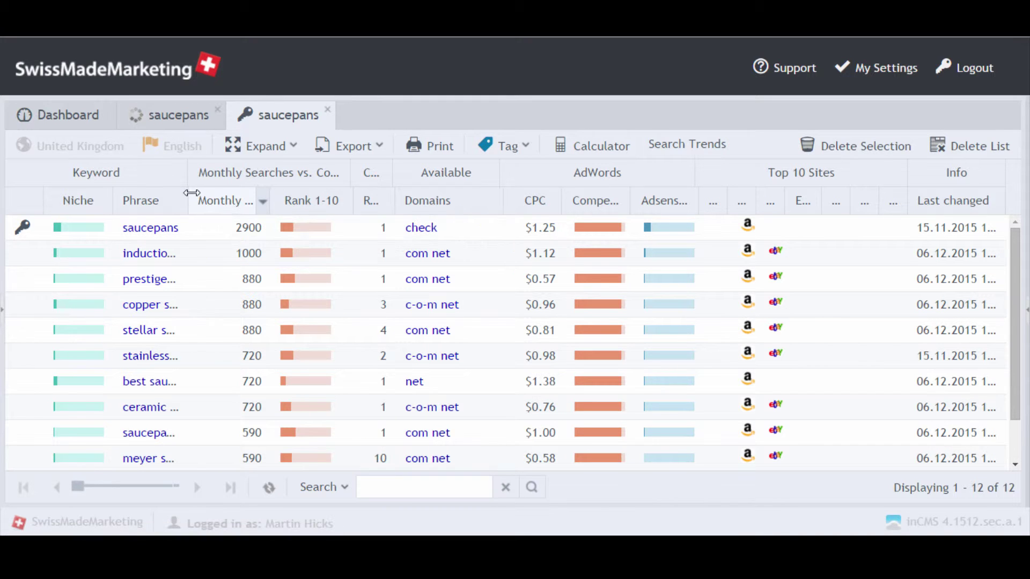
- Widen the Phrase column so full phrases like 'induction saucepans' show, then check the results
drag(191, 193, 262, 202)
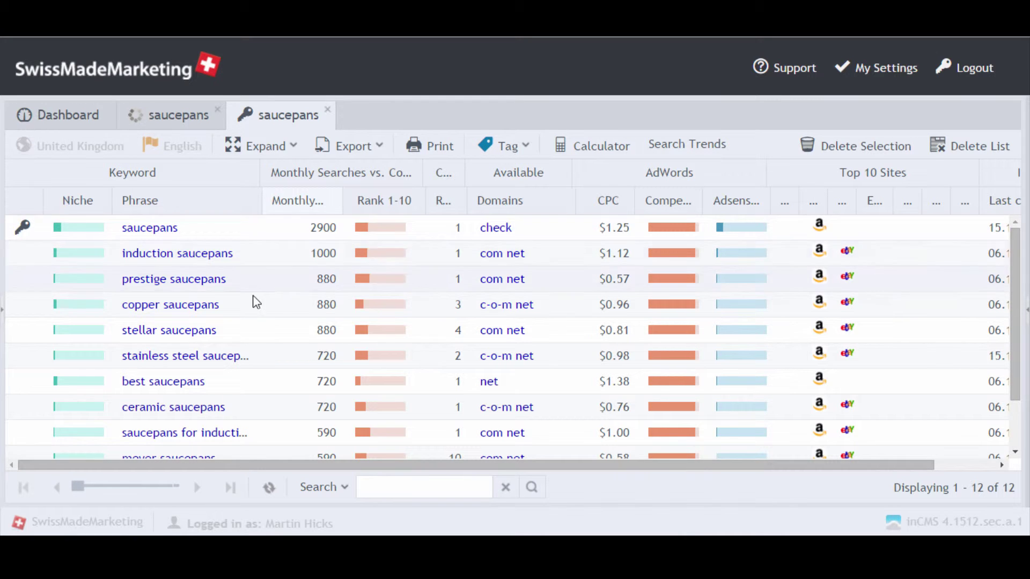
scroll(185, 322, down, 1)
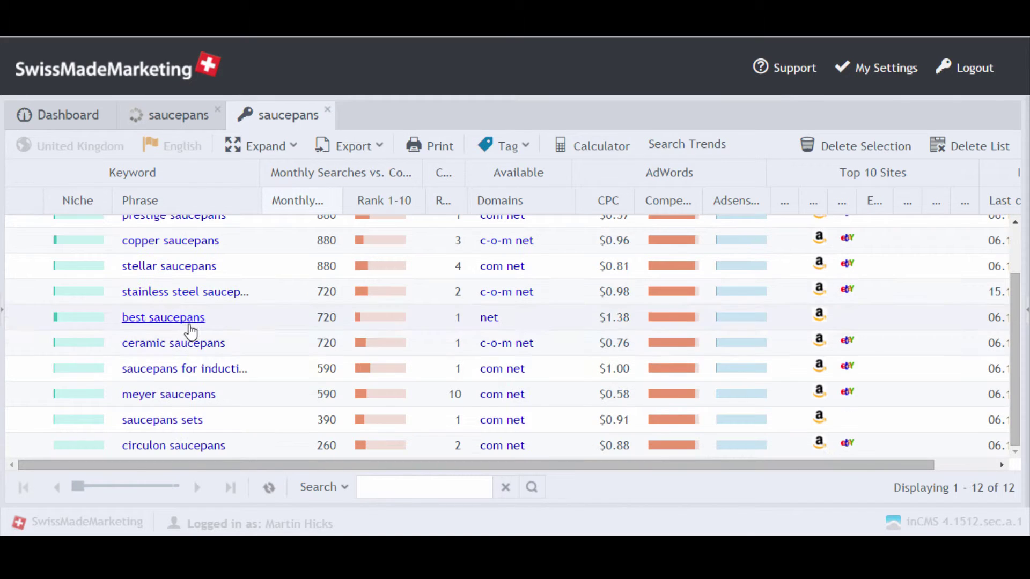
scroll(236, 432, up, 1)
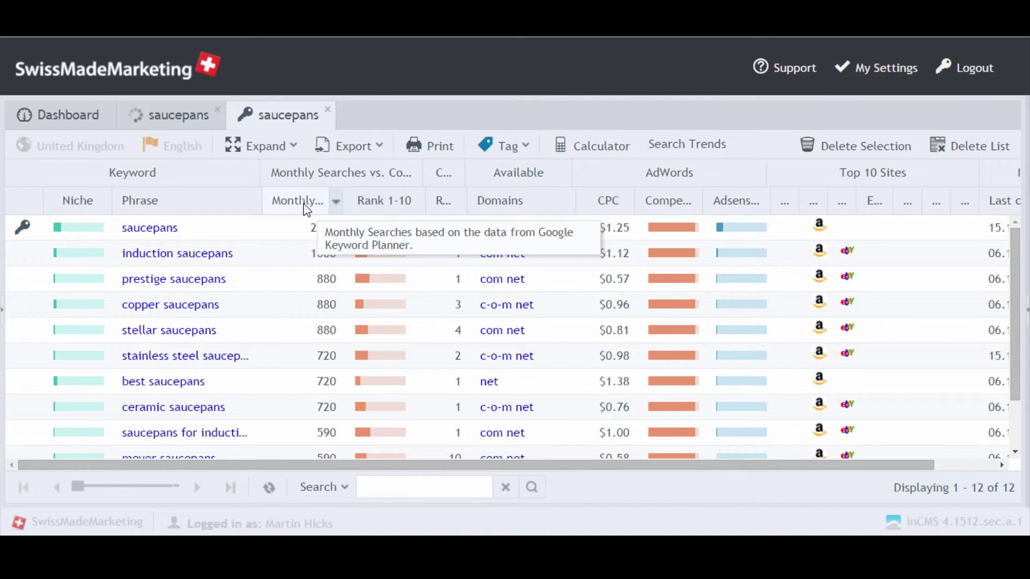
mouse_move(396, 205)
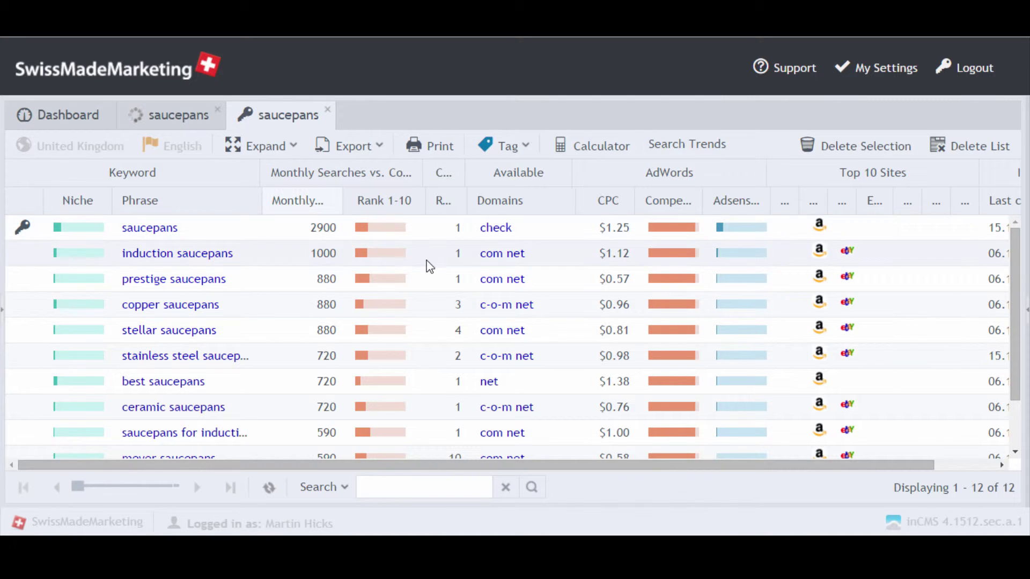
mouse_move(69, 213)
mouse_move(471, 208)
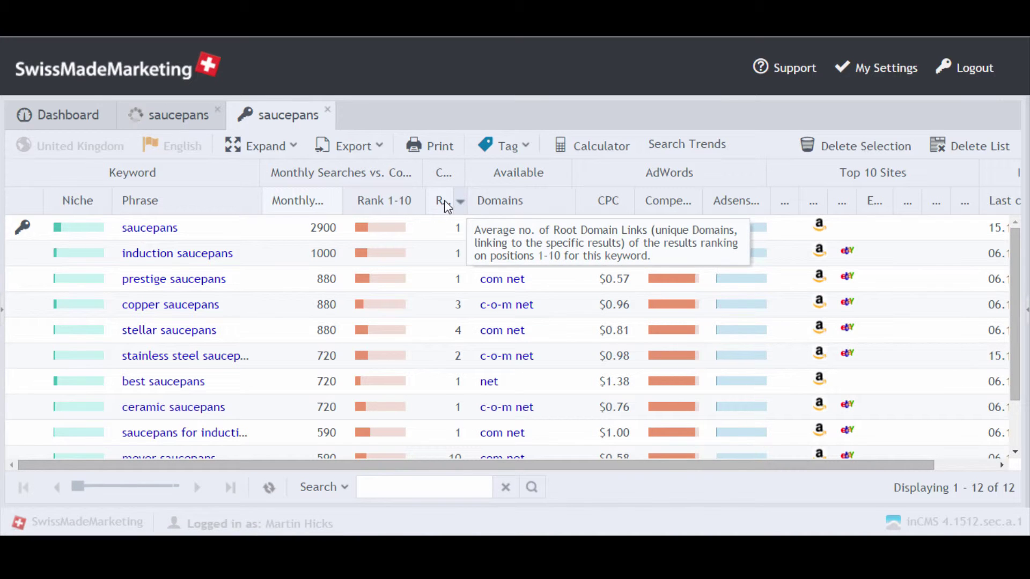
mouse_move(512, 210)
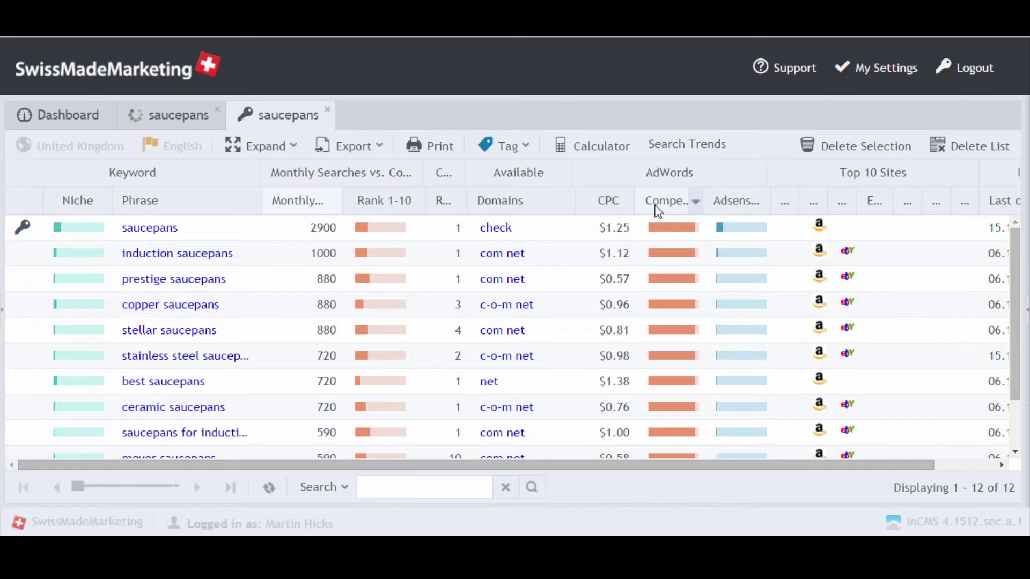
- Add the AdWords Ads Top, Ads bottom and Ads right (BETA) columns to the table
mouse_move(738, 214)
click(697, 204)
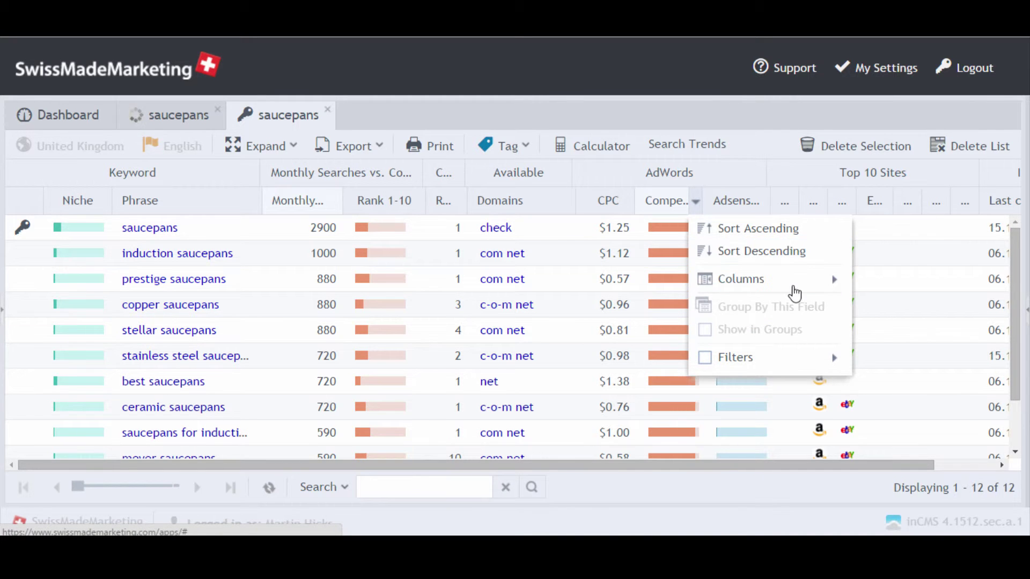
mouse_move(793, 287)
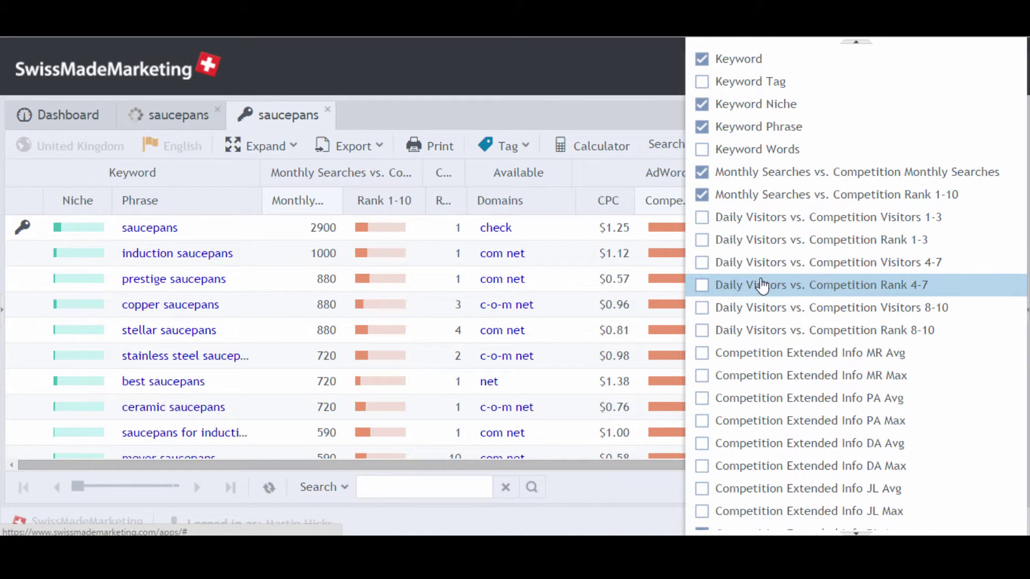
scroll(855, 531, down, 5)
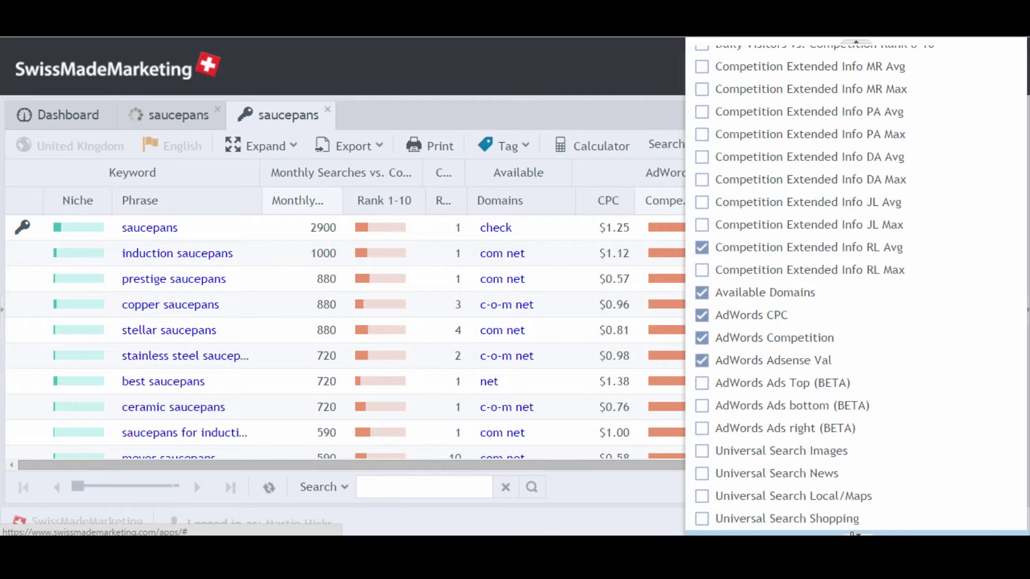
scroll(855, 528, down, 4)
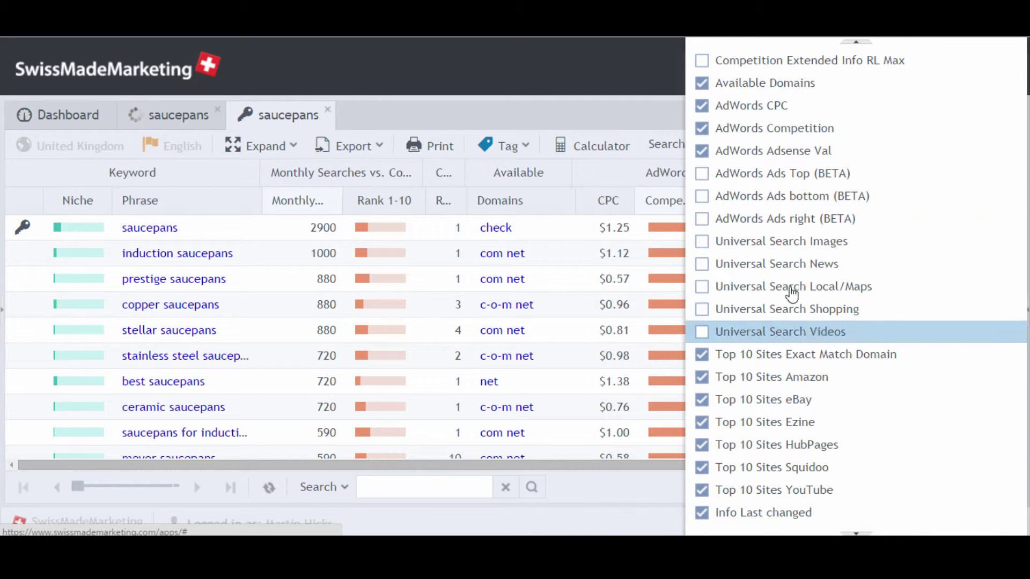
click(701, 173)
click(702, 198)
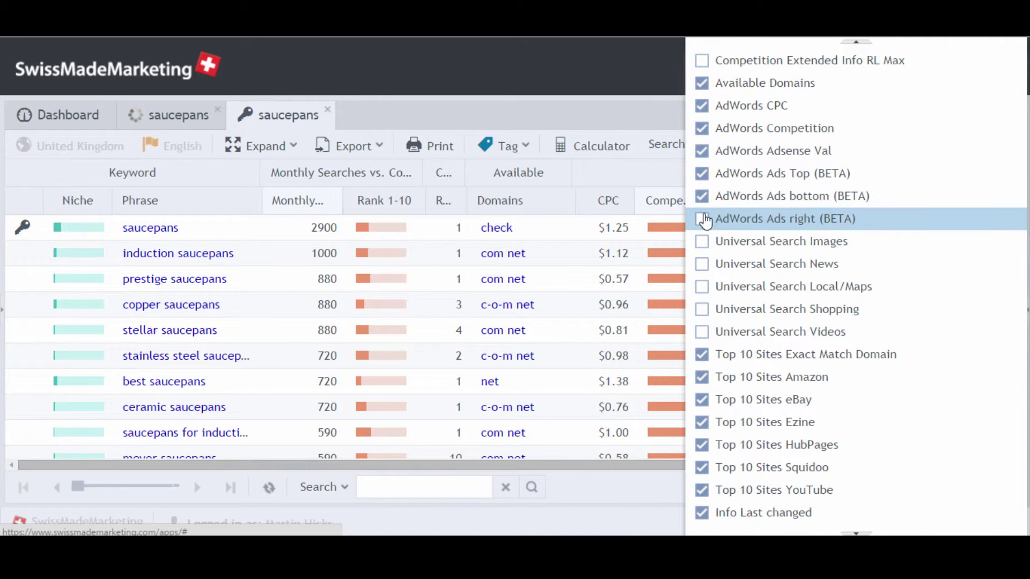
click(702, 220)
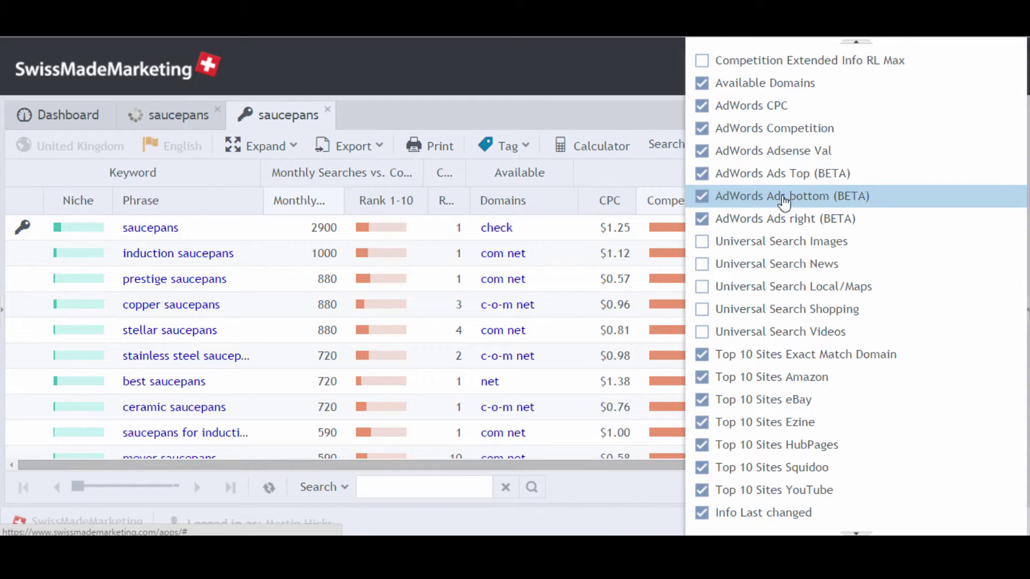
click(654, 172)
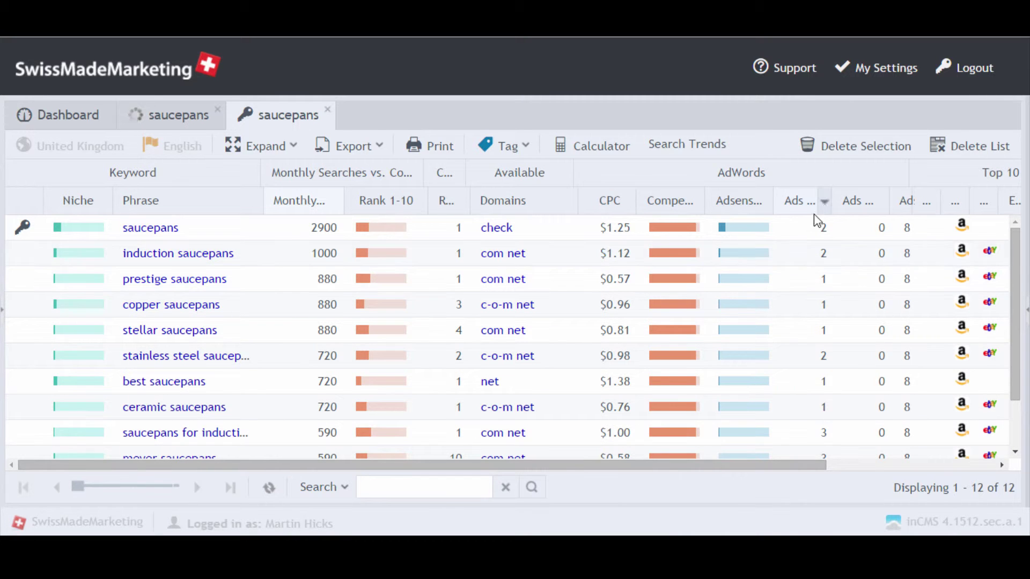
- Hide the AdWords Ads Top, Ads bottom and Ads right (BETA) columns again
click(824, 203)
mouse_move(873, 289)
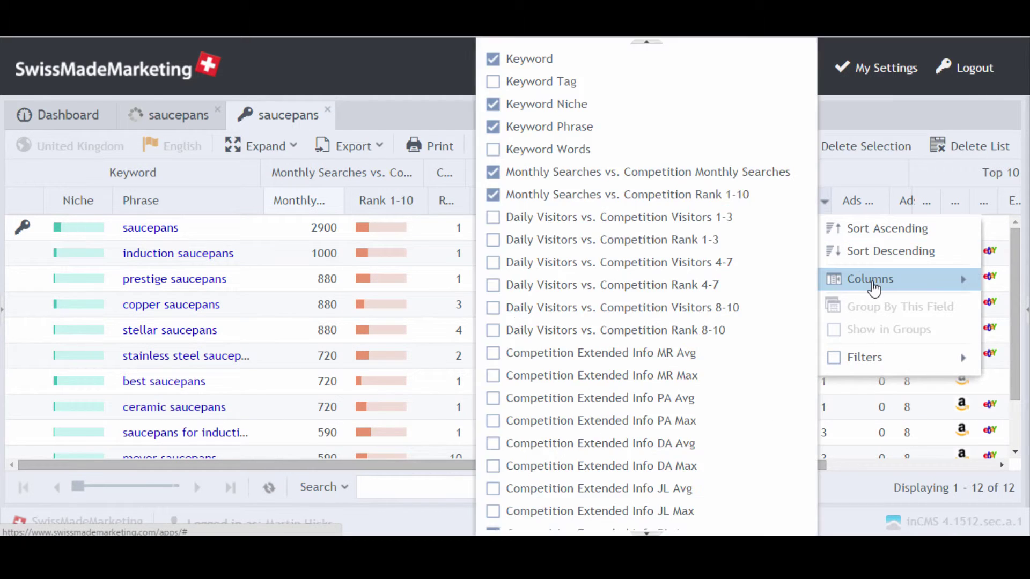
scroll(524, 329, down, 5)
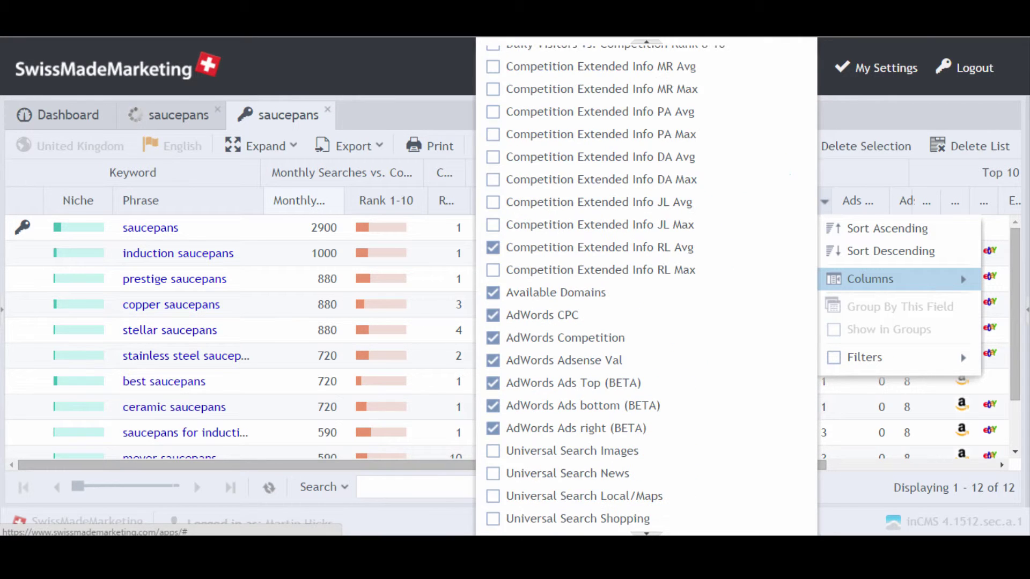
scroll(499, 424, down, 4)
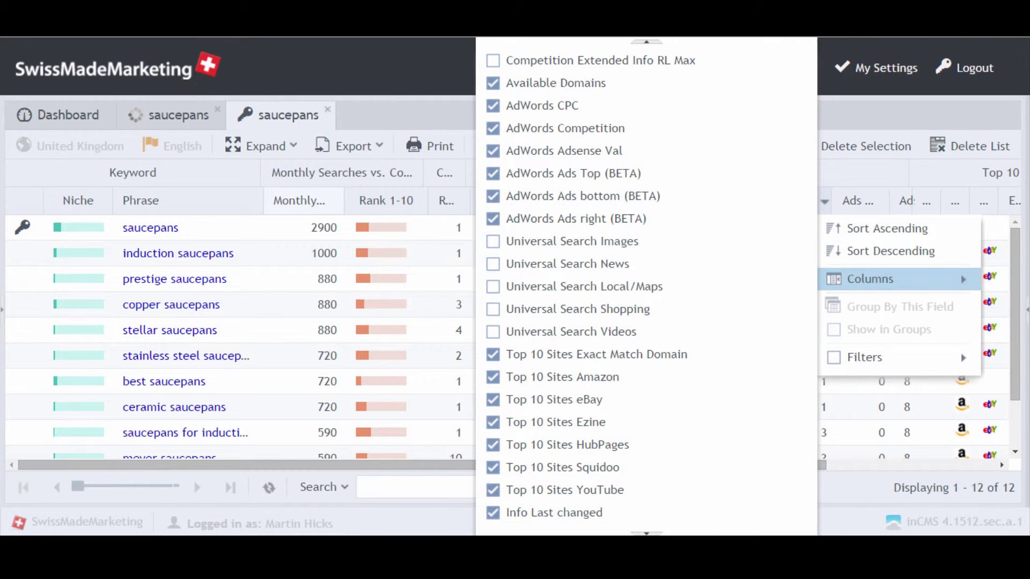
click(492, 218)
click(492, 196)
click(493, 174)
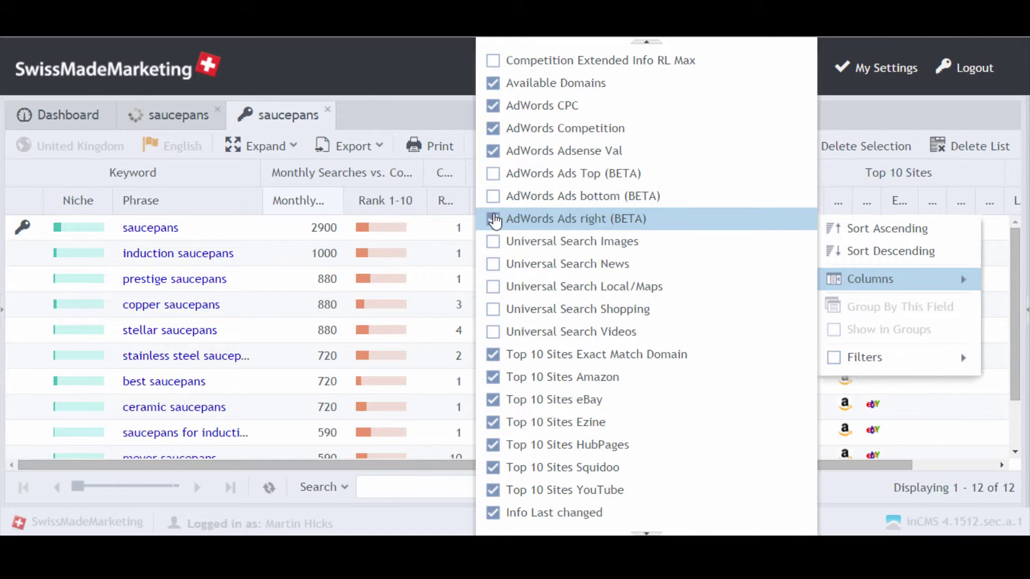
click(493, 219)
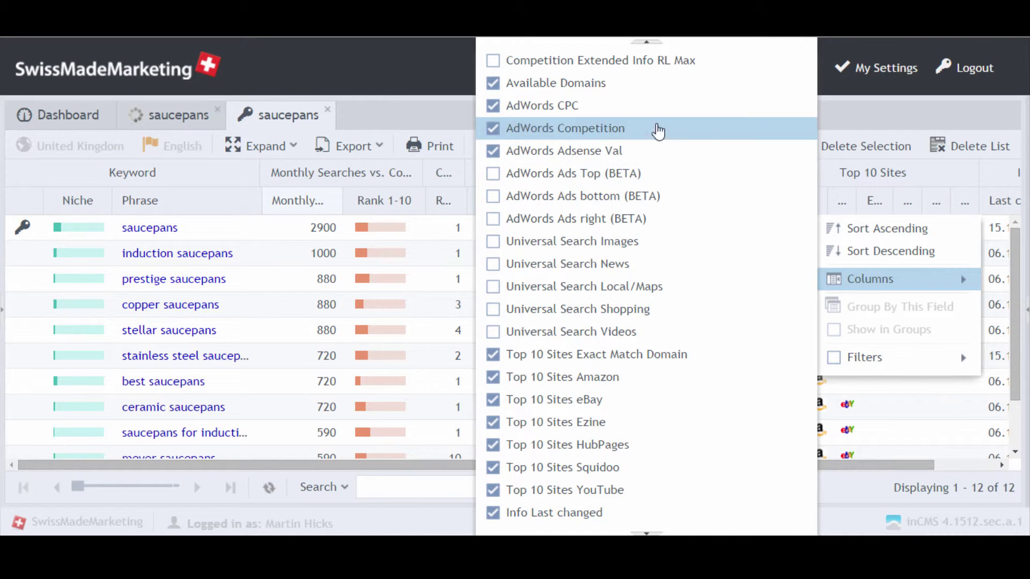
click(848, 121)
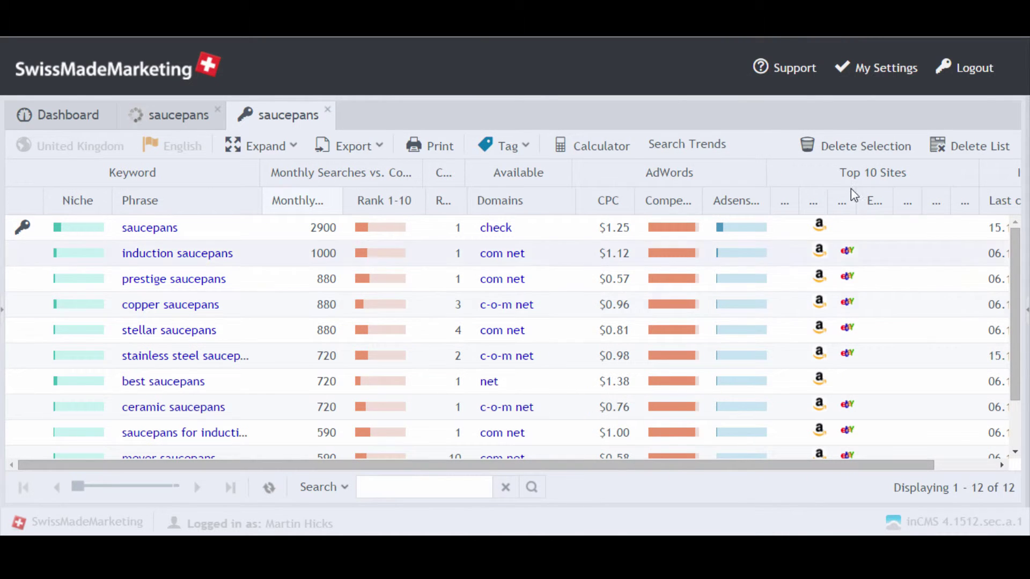
- Widen the last Top 10 Sites column and narrow the Exact Match Domain column
drag(875, 464, 970, 461)
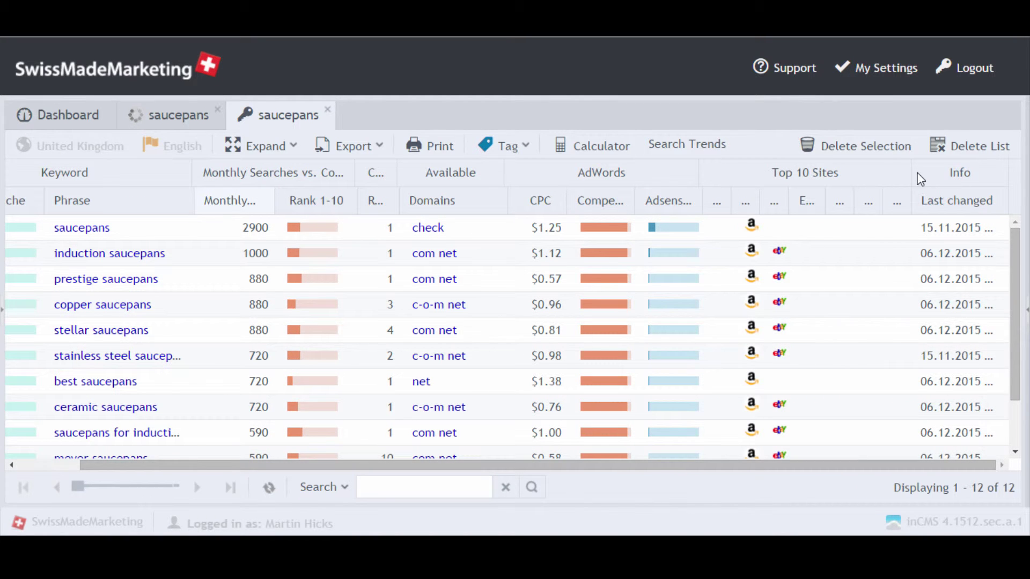
drag(912, 178, 982, 184)
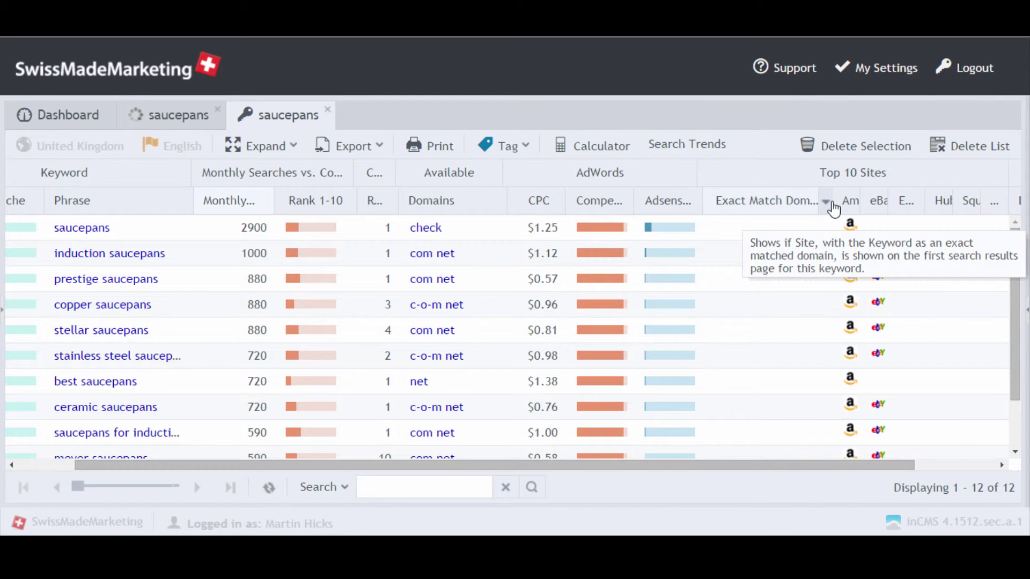
drag(834, 196, 732, 199)
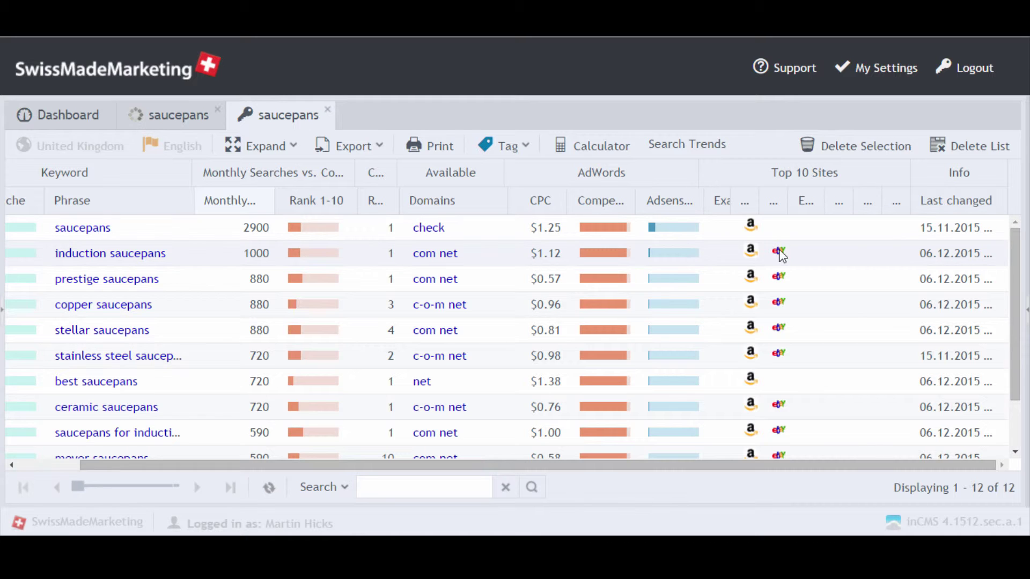
- Widen the Ezine and YouTube columns, then scroll the grid back left
mouse_move(802, 207)
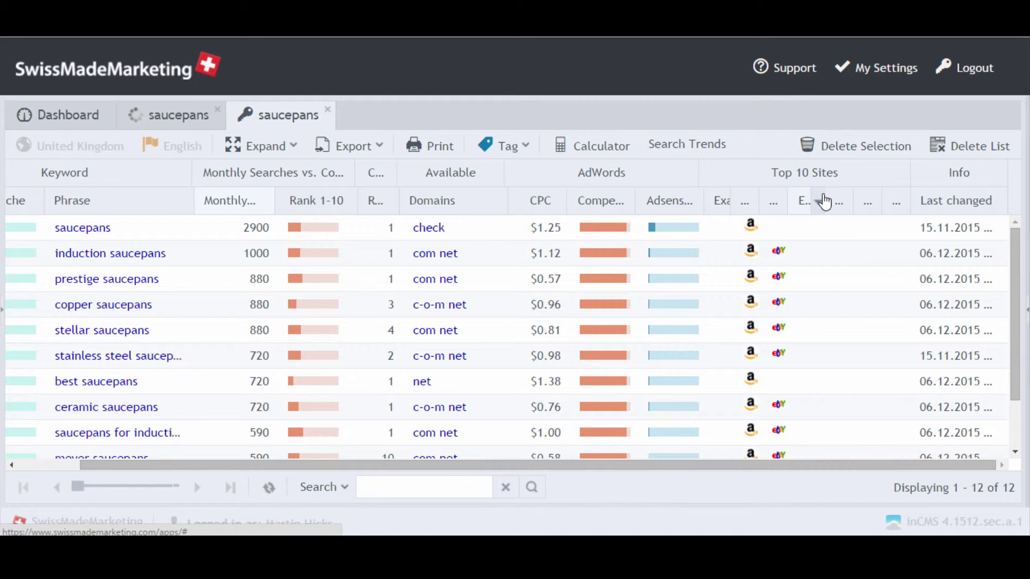
drag(830, 194, 855, 199)
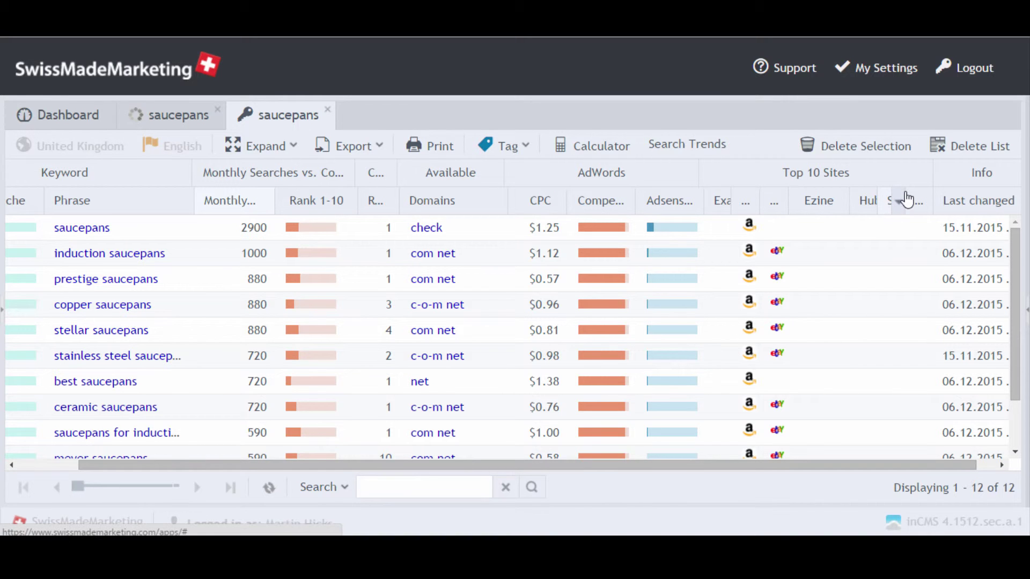
mouse_move(924, 201)
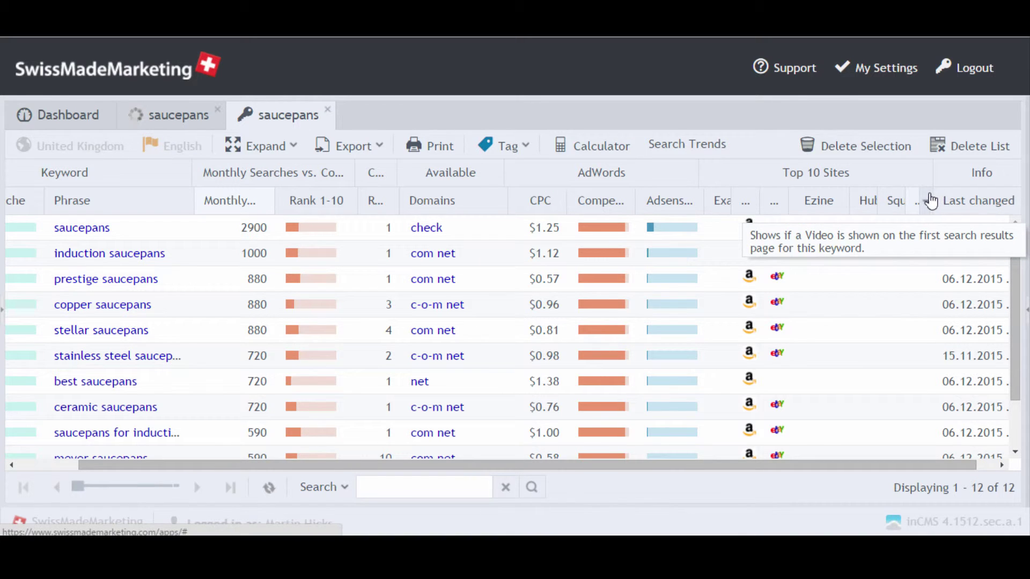
drag(935, 194, 958, 198)
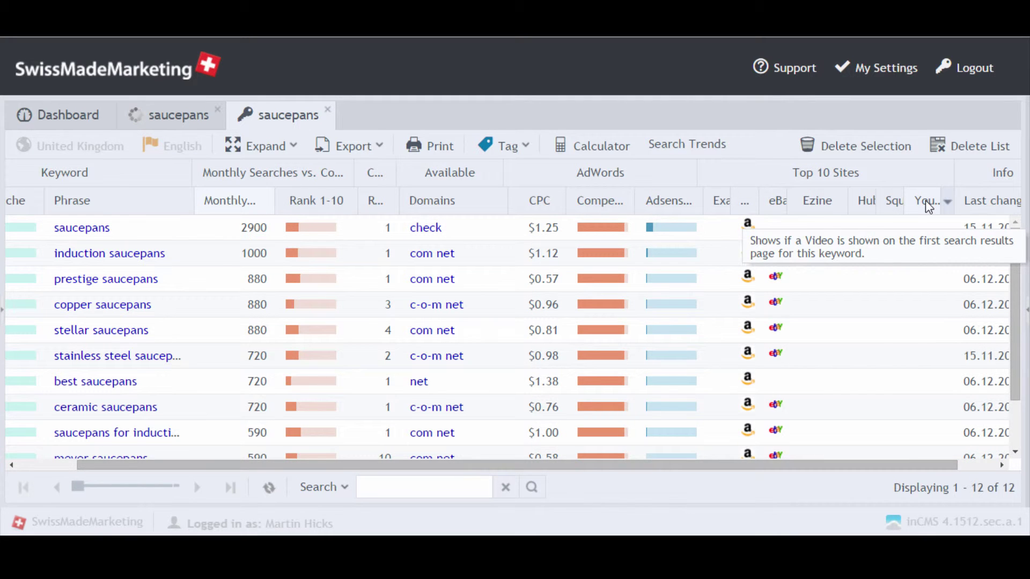
scroll(943, 347, down, 3)
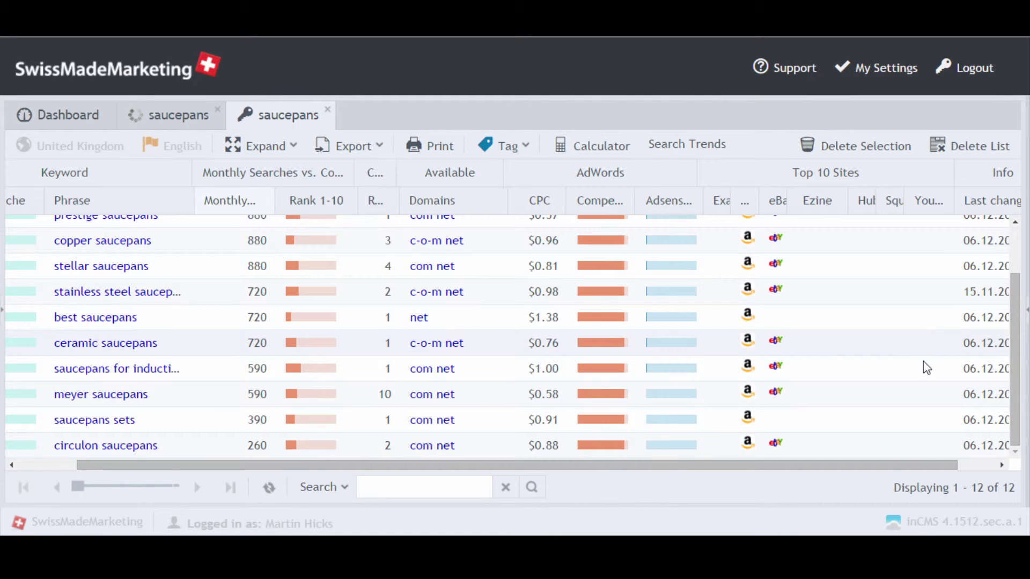
scroll(922, 368, up, 3)
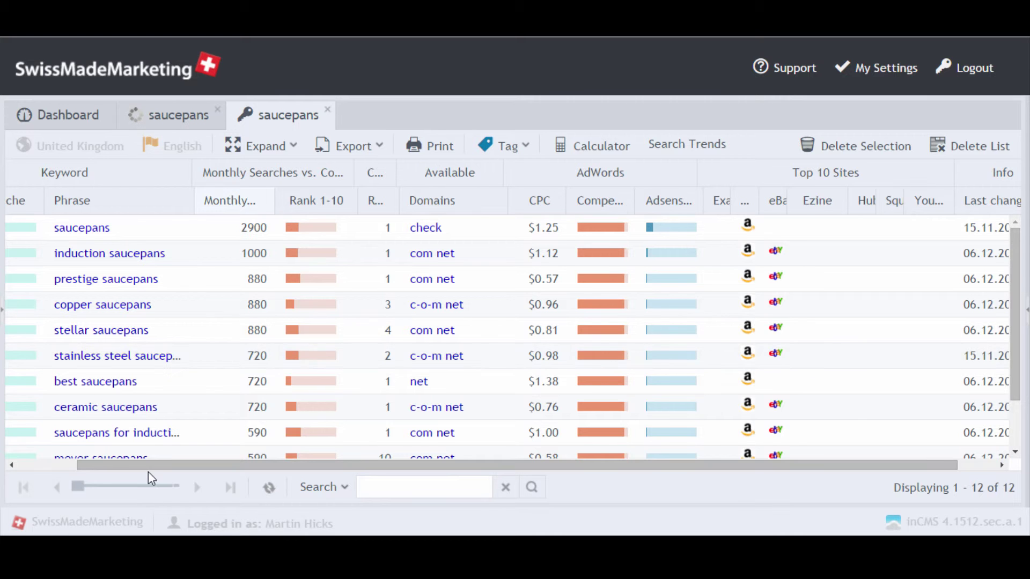
drag(148, 471, 77, 470)
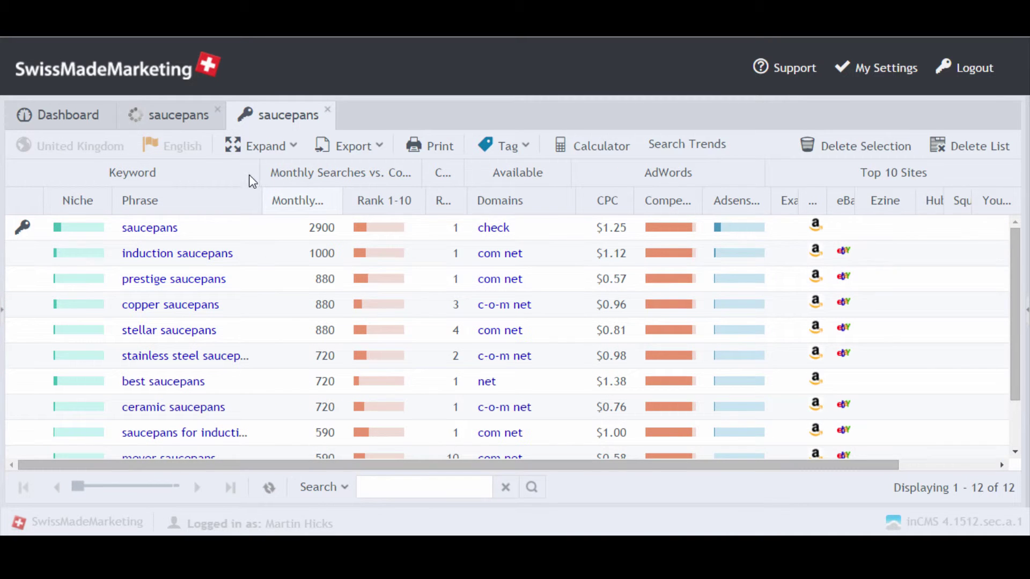
- Open the saucepans Keyword Analysis tab and scroll through its Top 10 results
click(151, 230)
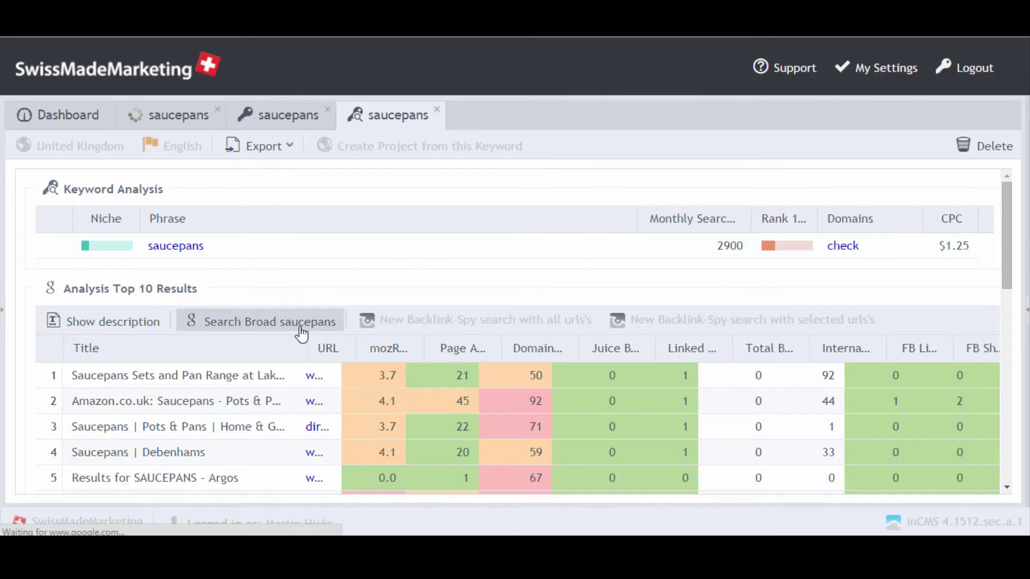
scroll(311, 301, down, 2)
scroll(361, 292, up, 2)
scroll(346, 273, down, 2)
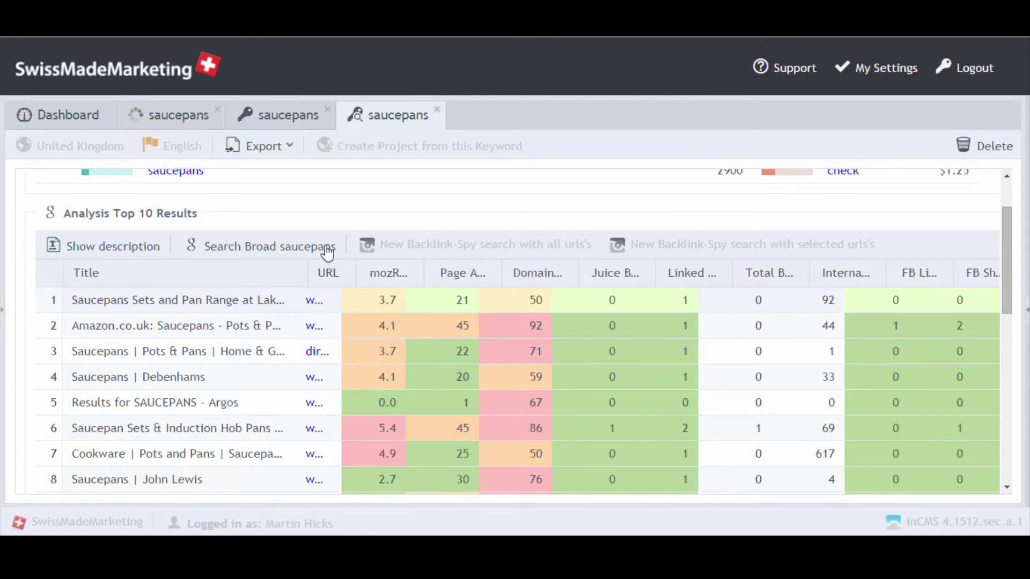
- Google 'saucepans' in a new Chrome tab and review the live organic results
key(ctrl+t)
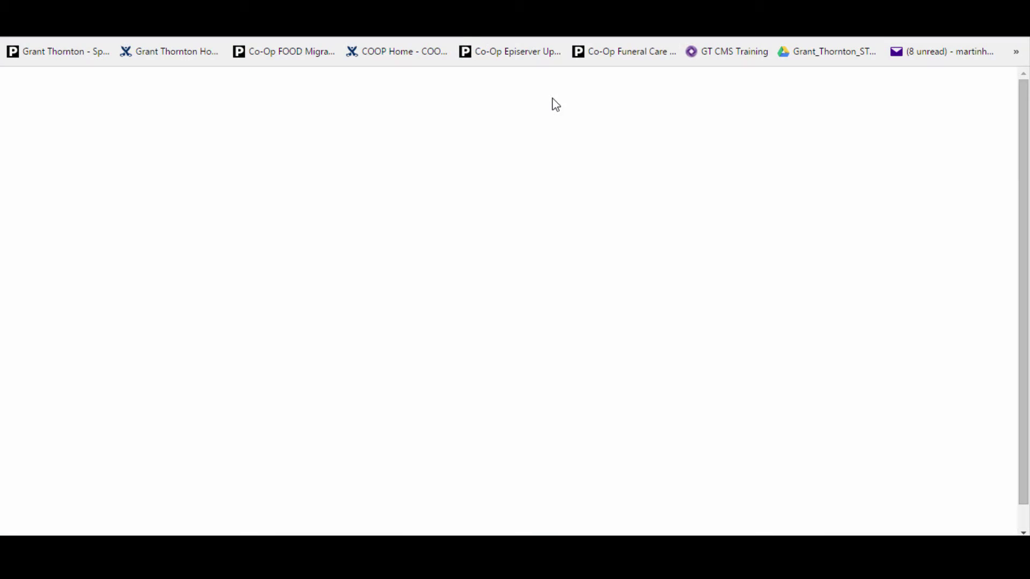
text(saucepans)
key(Return)
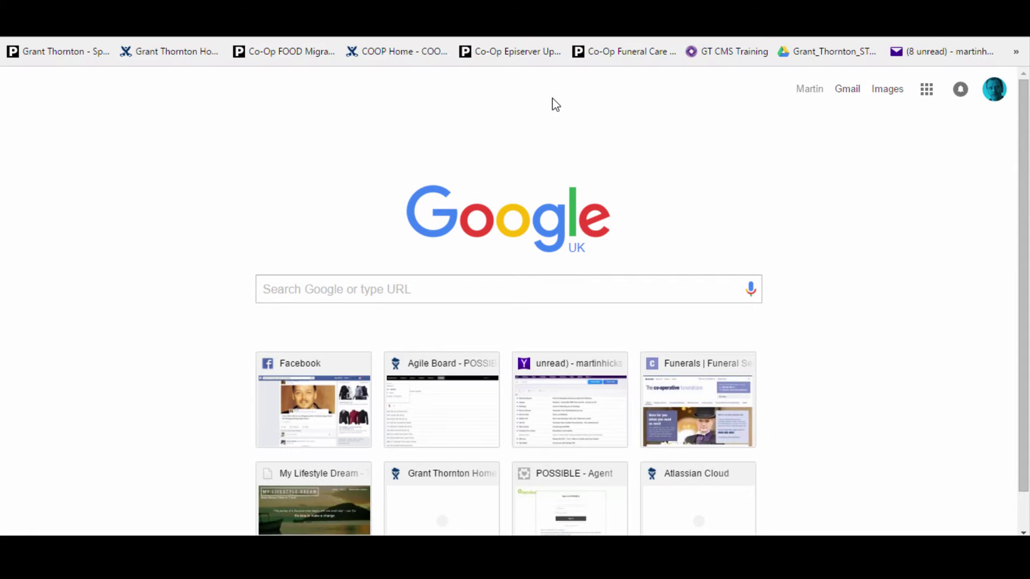
scroll(241, 241, down, 5)
scroll(175, 113, up, 1)
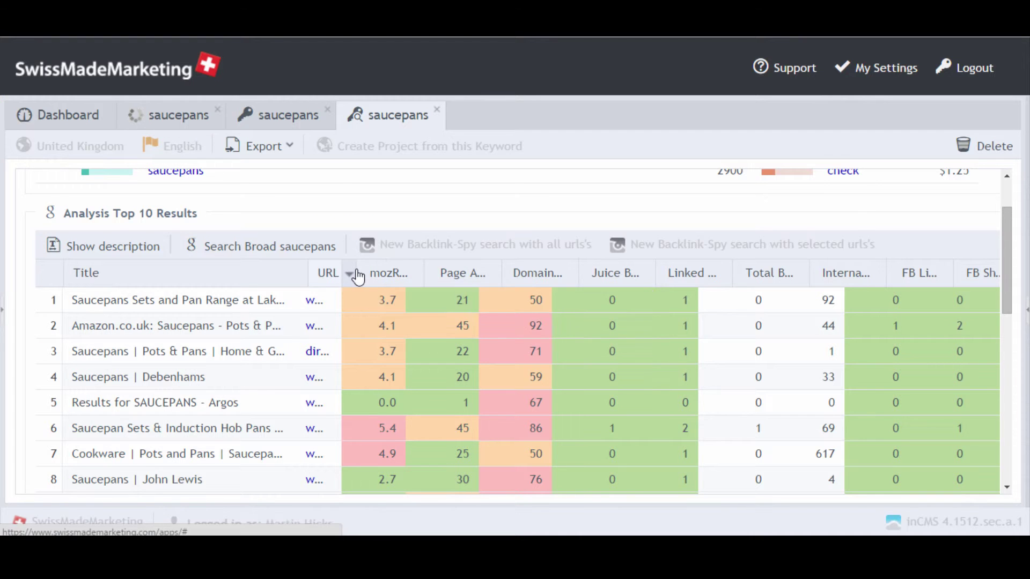
- Widen then restore the URL column, and review the moz, page and domain authority metrics
drag(356, 274, 459, 272)
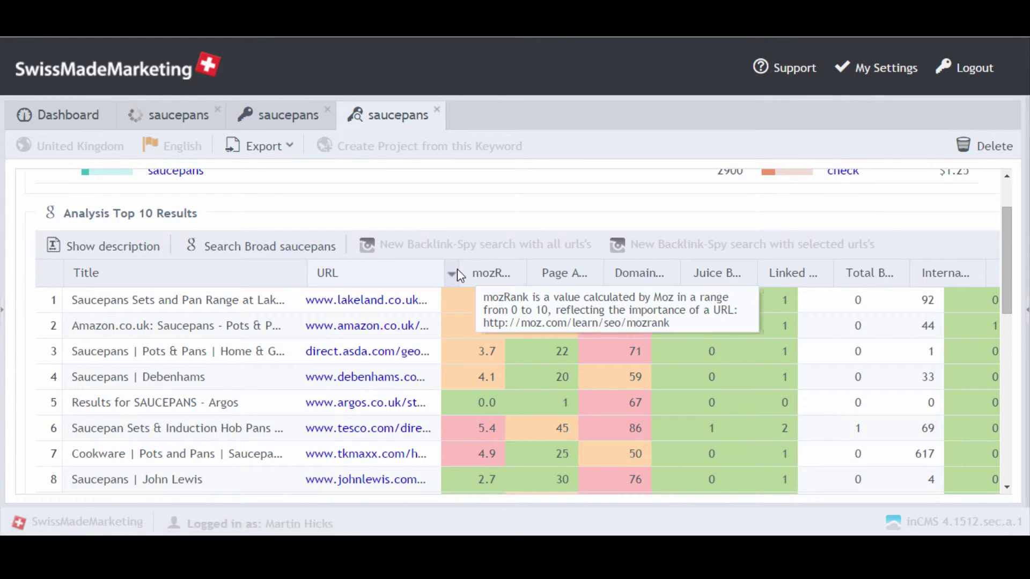
drag(461, 269, 352, 273)
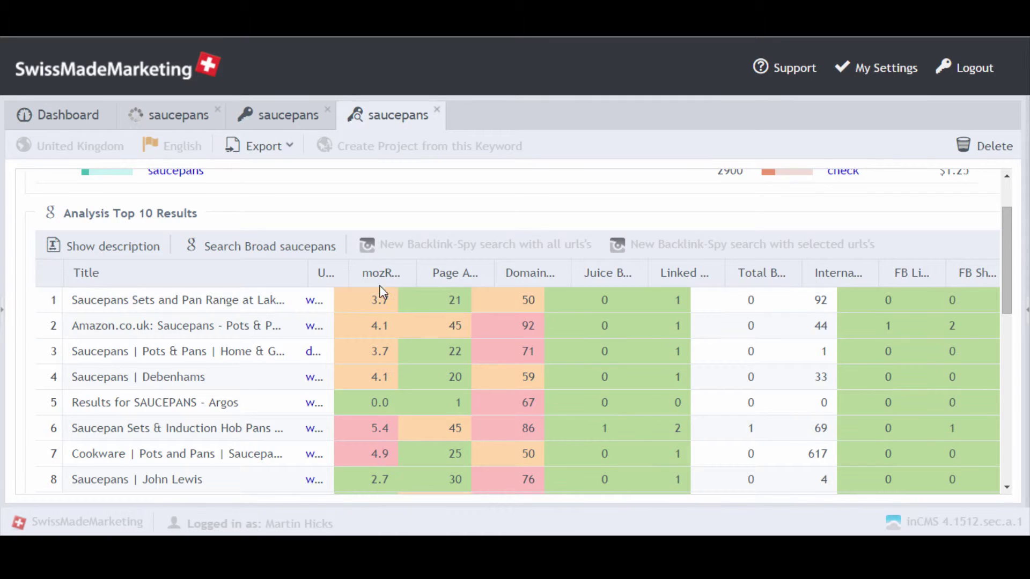
mouse_move(377, 277)
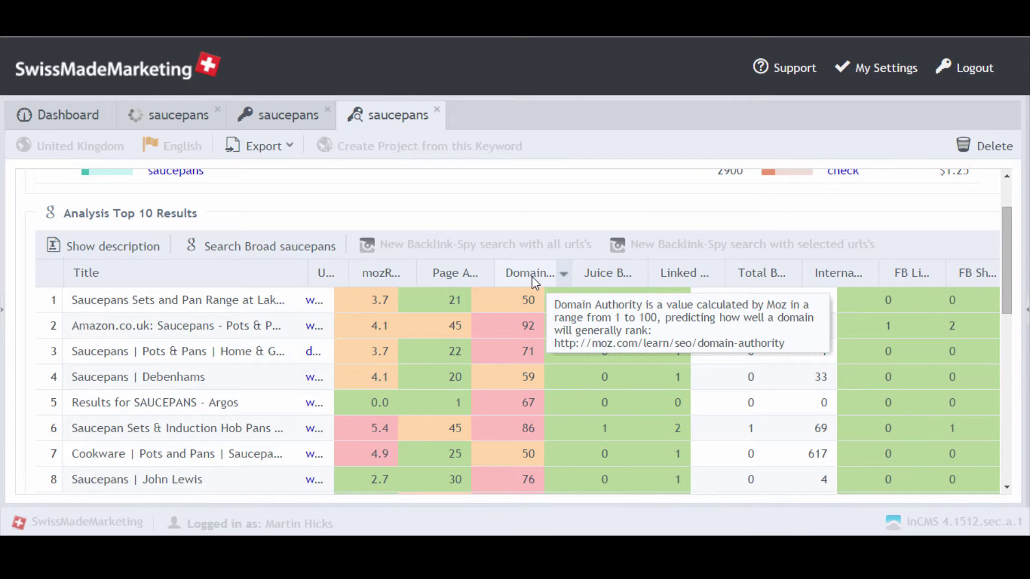
mouse_move(620, 289)
mouse_move(659, 277)
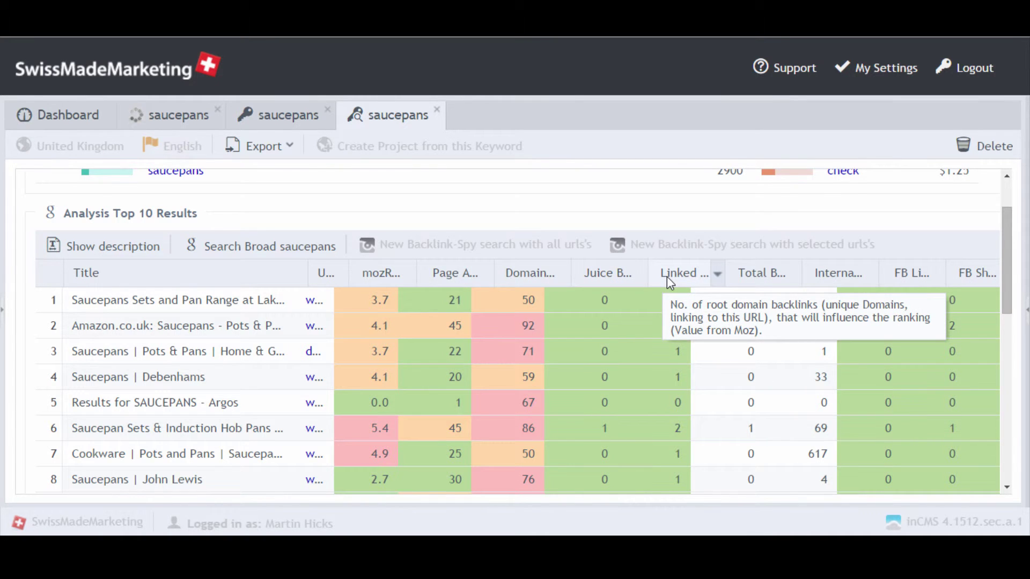
mouse_move(740, 273)
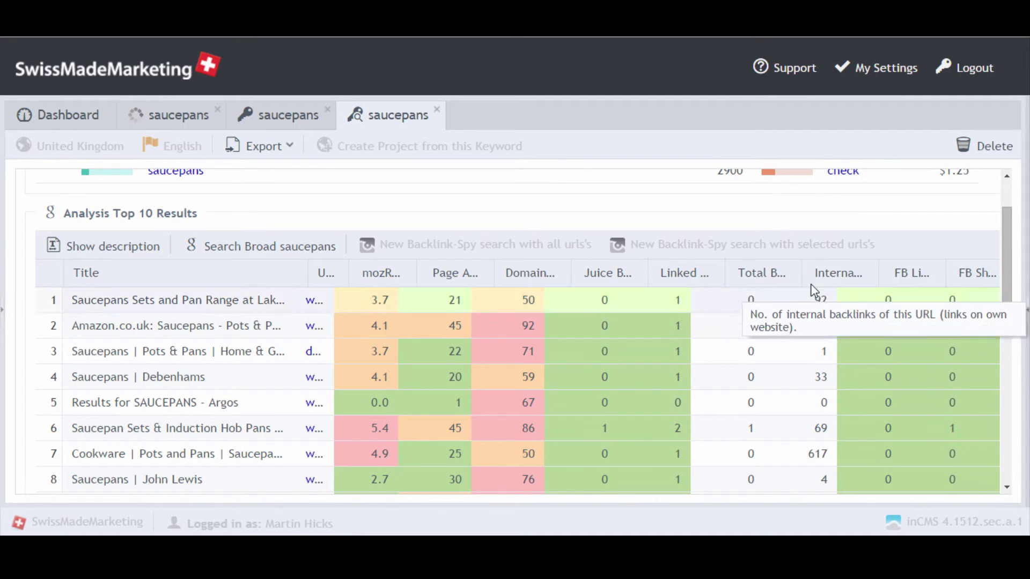
mouse_move(839, 277)
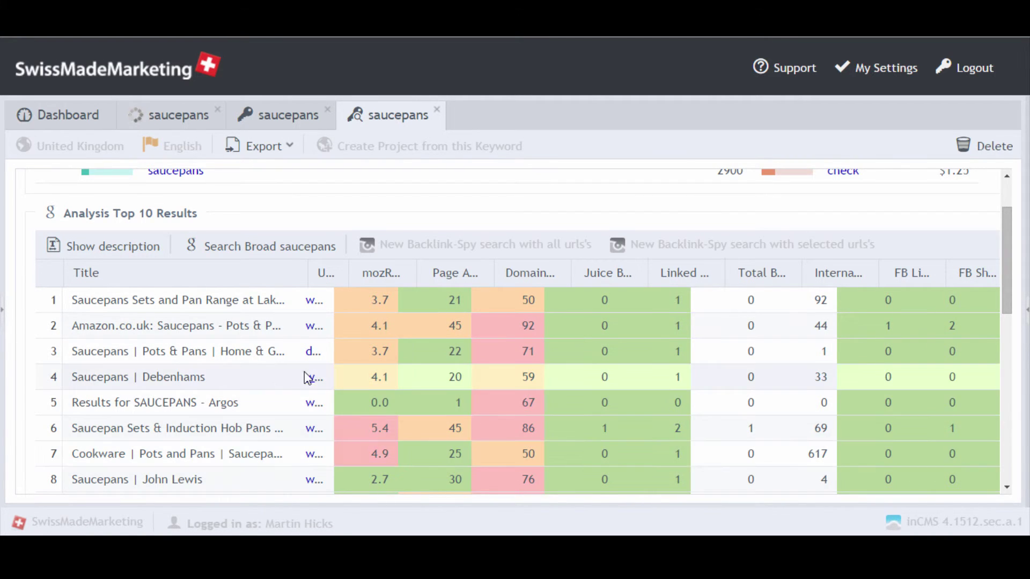
scroll(306, 377, down, 2)
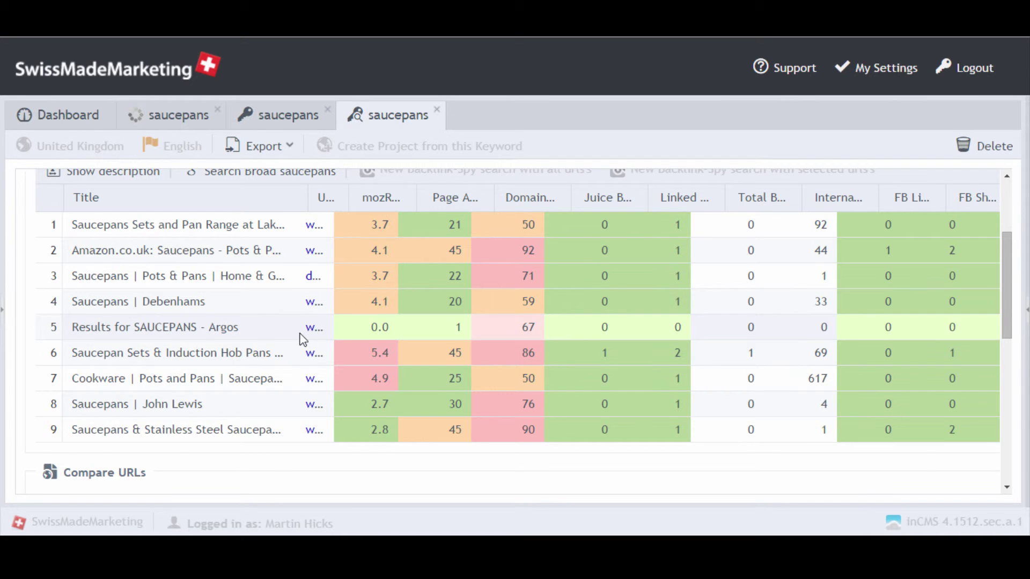
scroll(309, 289, up, 4)
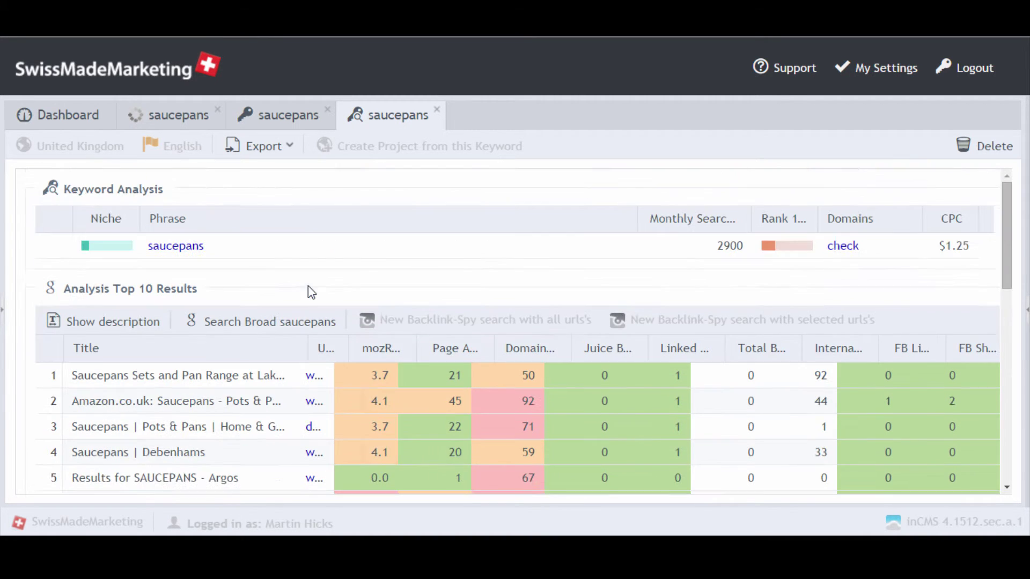
scroll(397, 301, down, 2)
scroll(690, 377, down, 2)
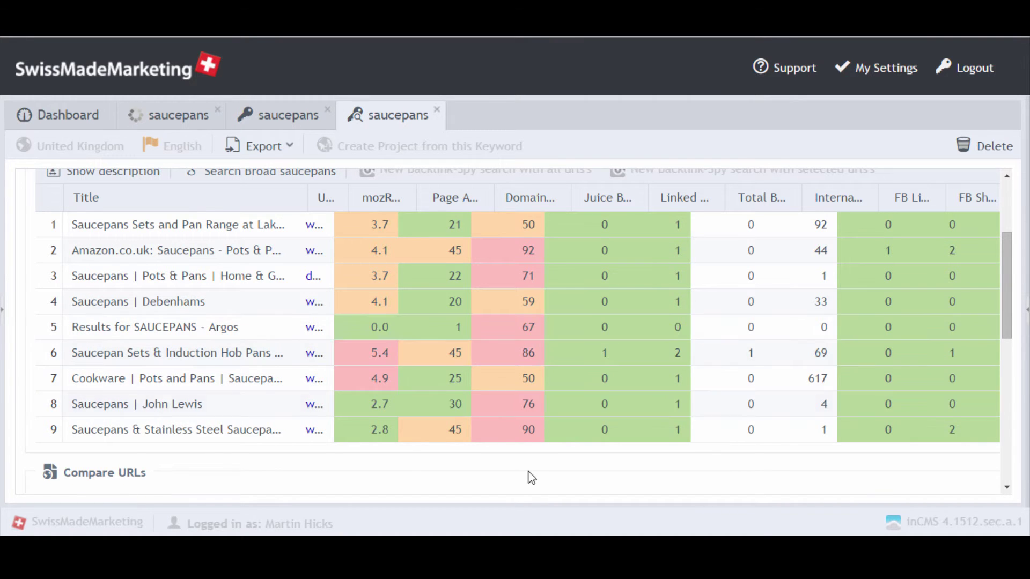
scroll(293, 244, up, 1)
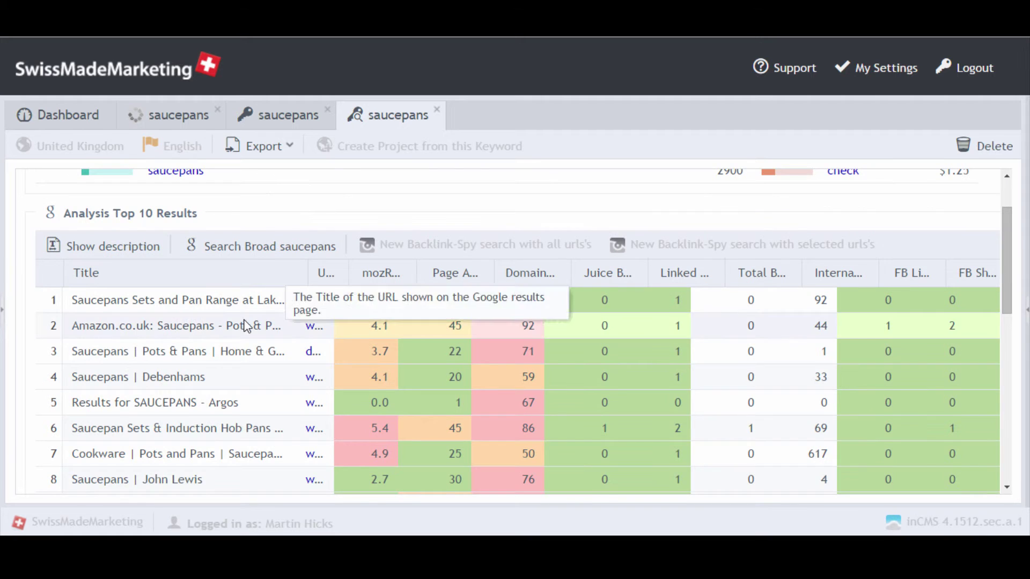
scroll(230, 343, down, 1)
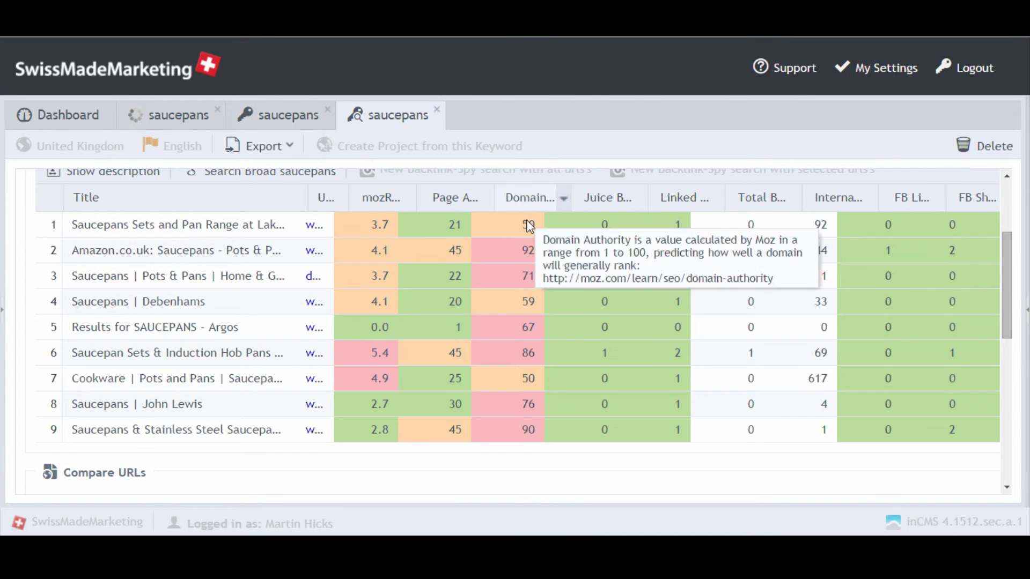
scroll(361, 379, down, 4)
scroll(368, 391, up, 4)
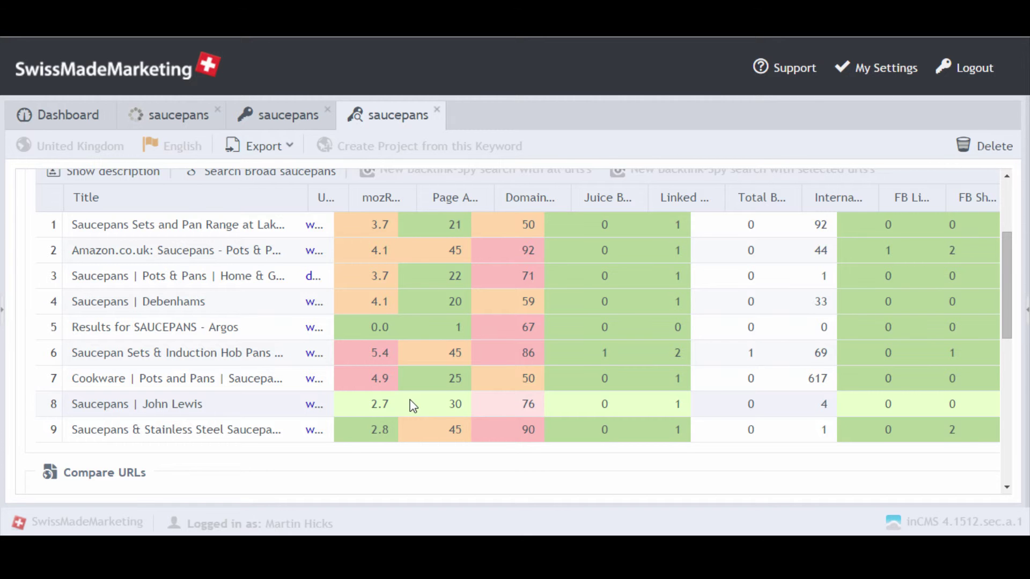
scroll(322, 365, up, 2)
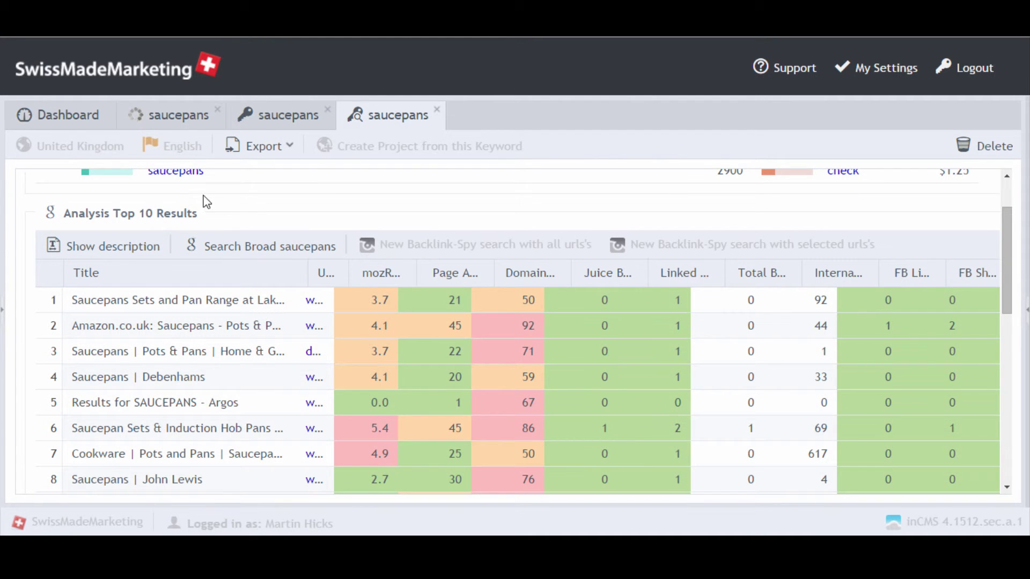
scroll(301, 212, down, 7)
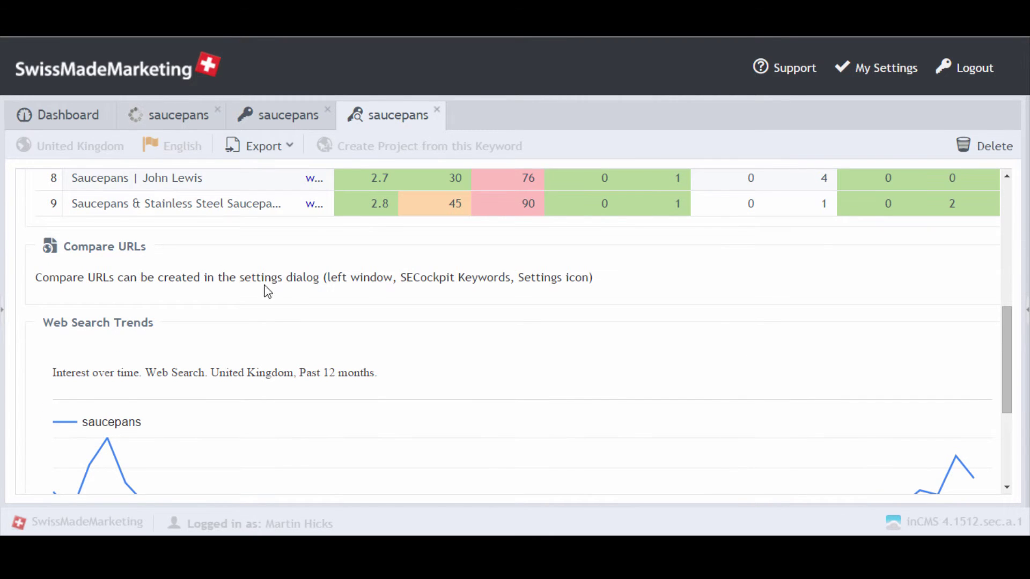
scroll(266, 292, down, 2)
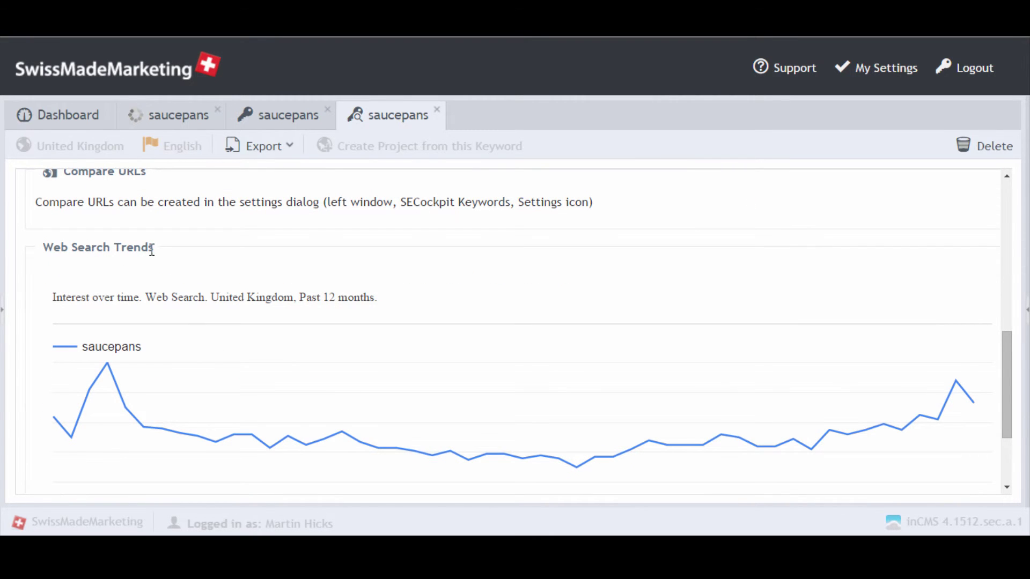
scroll(163, 283, down, 2)
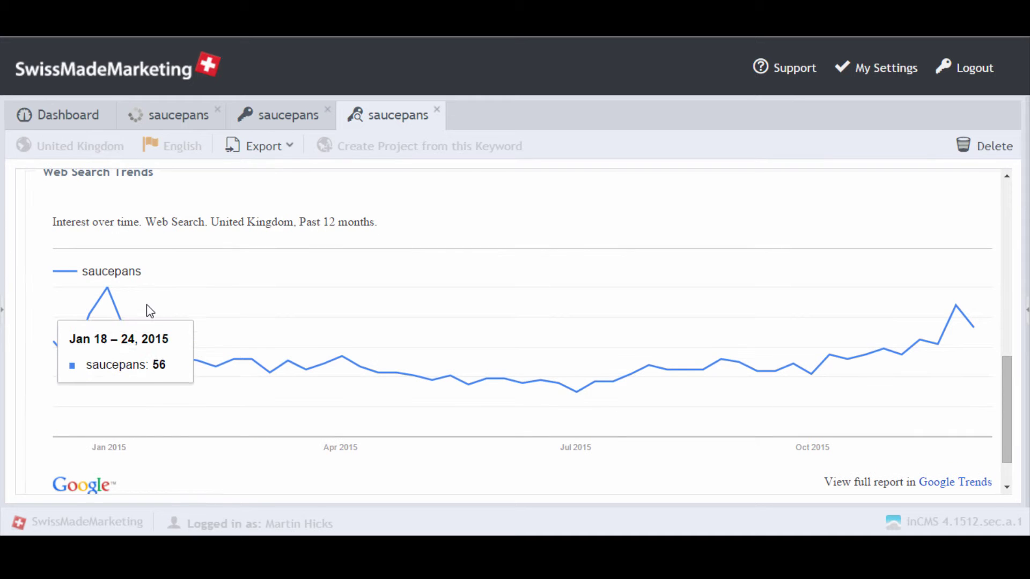
mouse_move(130, 304)
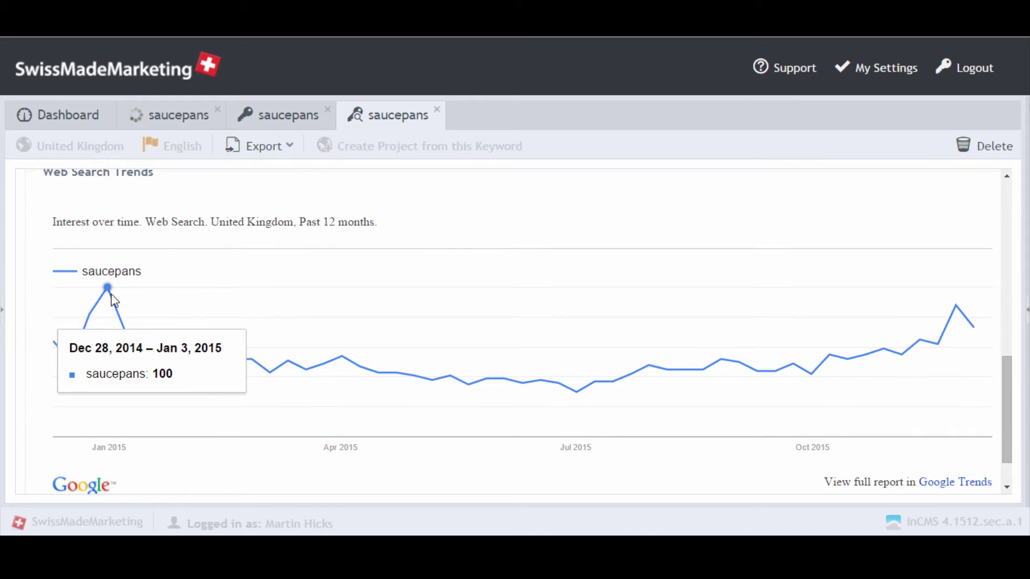
scroll(411, 324, down, 1)
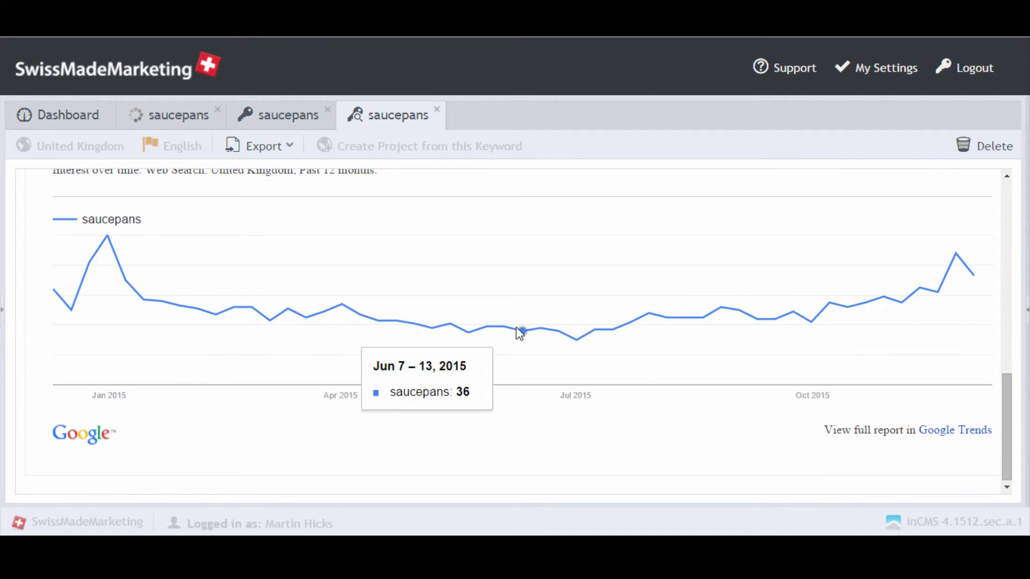
scroll(507, 314, up, 12)
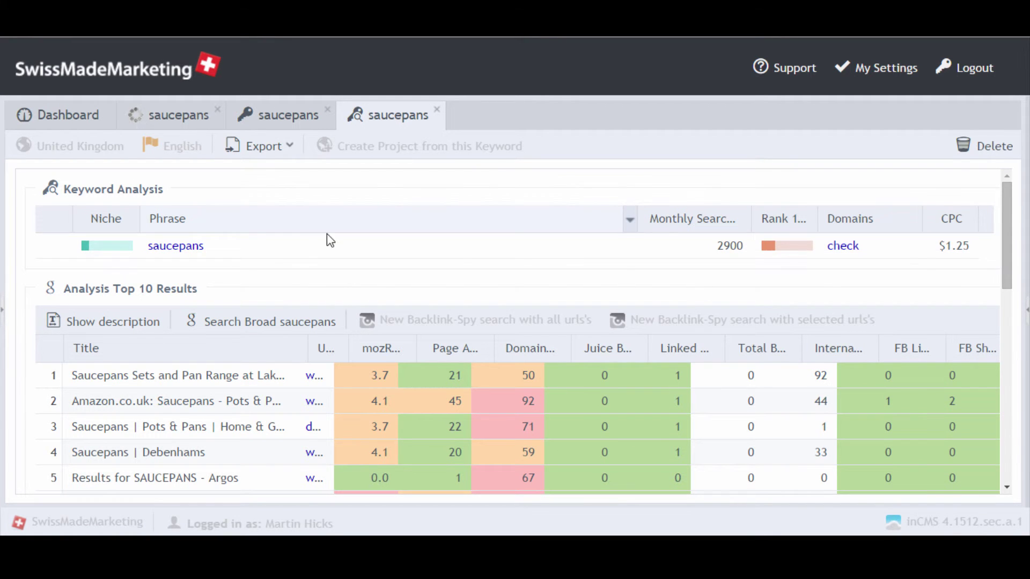
- Select the saucepans row, then return to the saucepans keyword ideas list via its tabs
click(189, 248)
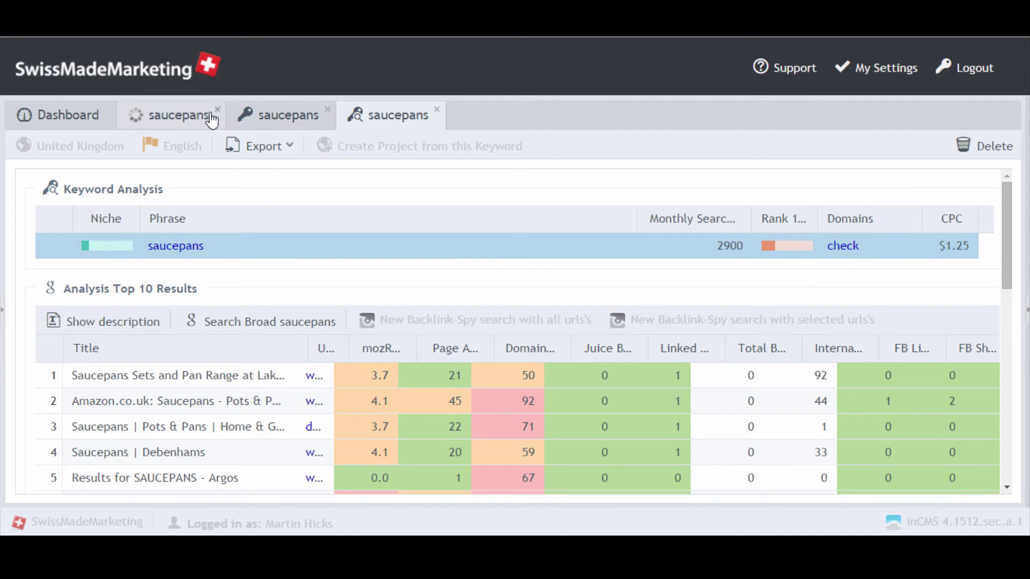
click(157, 120)
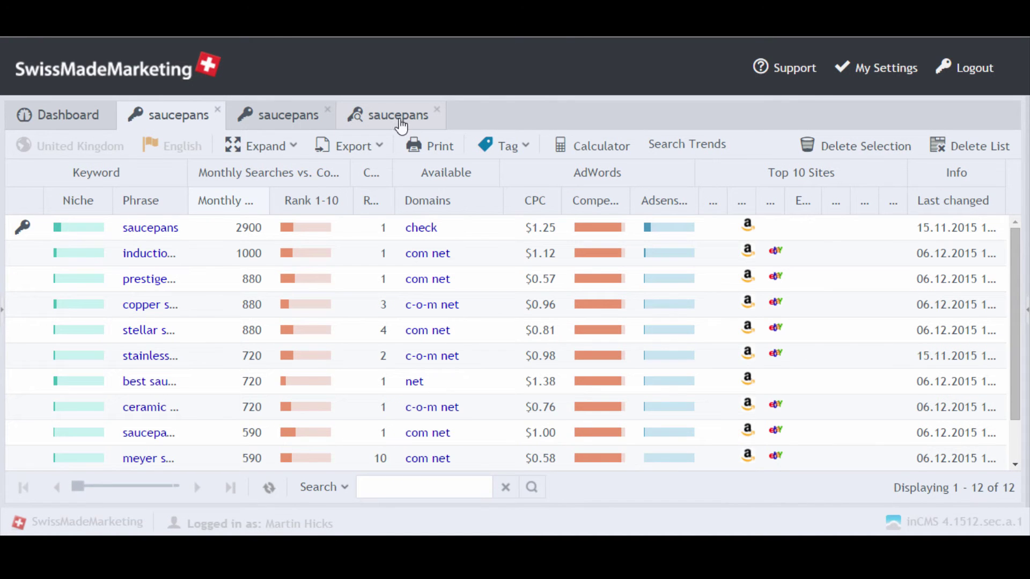
click(379, 124)
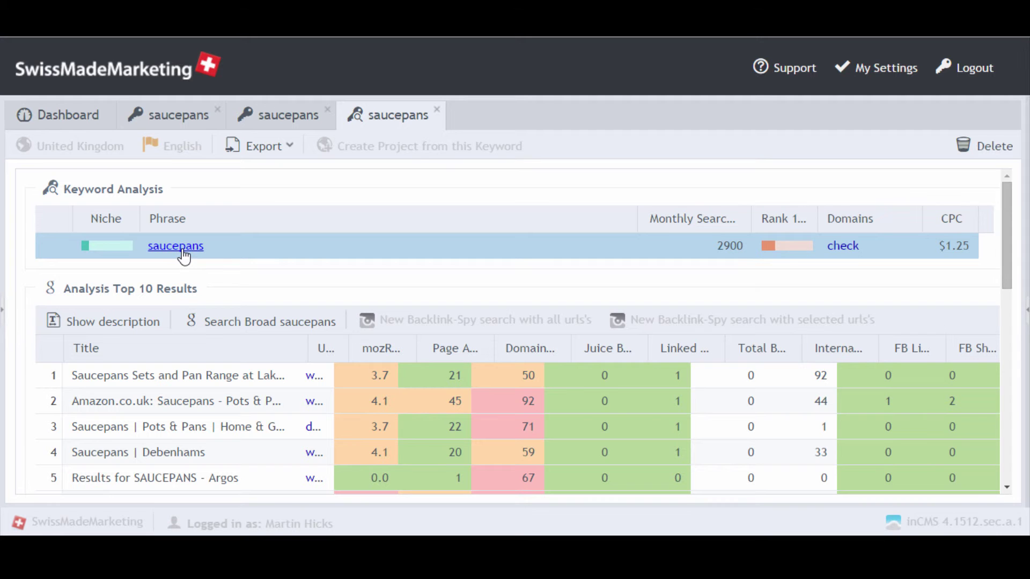
click(288, 116)
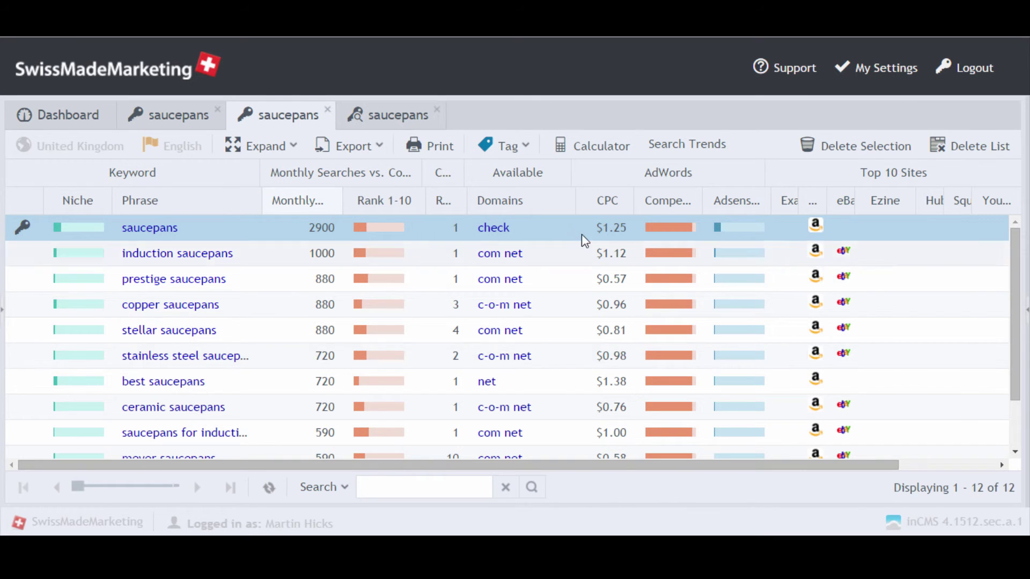
- Open the conversion calculator with 40% click-through, giving 1160 monthly visitors
click(600, 153)
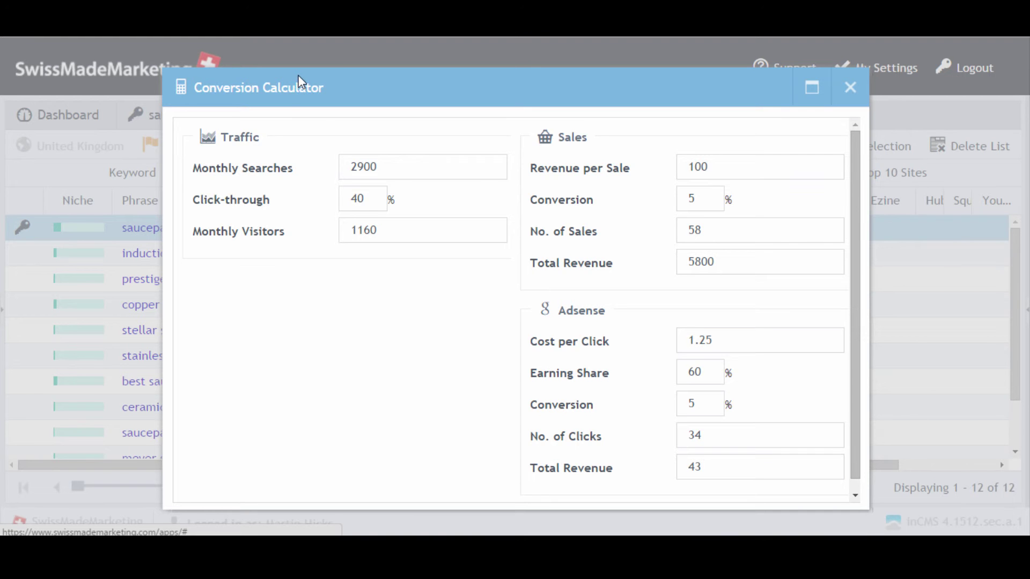
drag(298, 75, 262, 137)
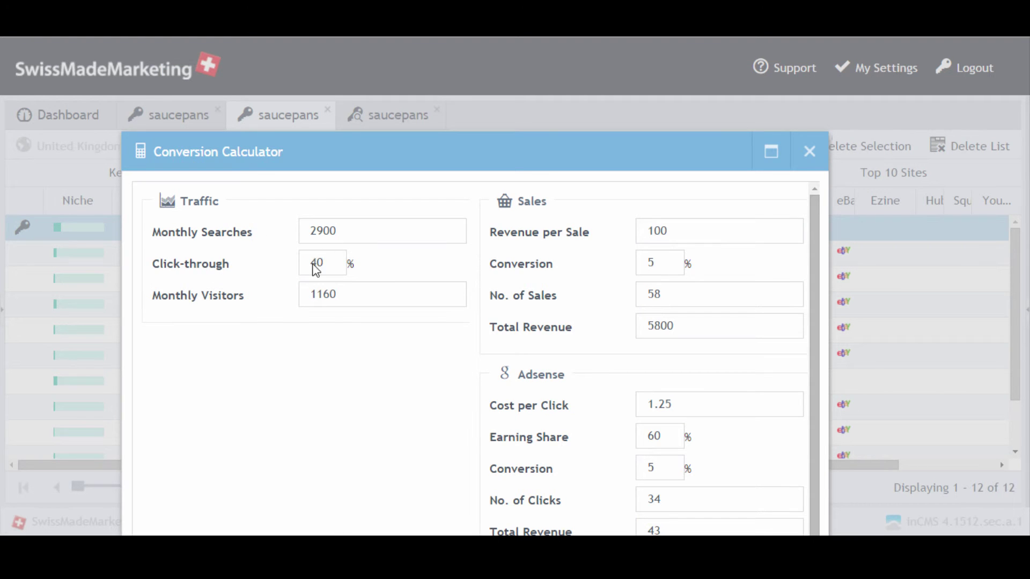
drag(312, 263, 362, 262)
drag(377, 295, 279, 302)
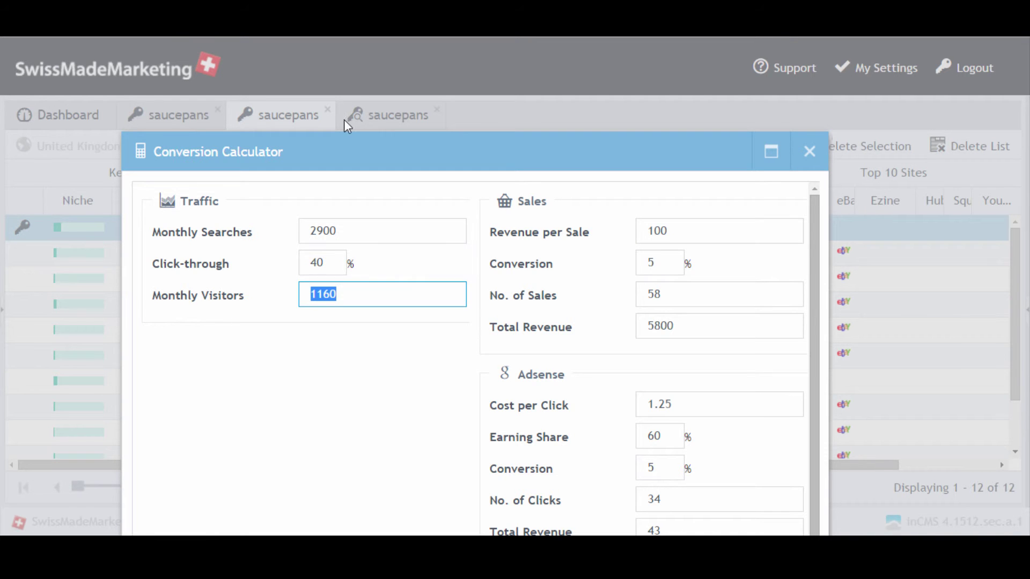
drag(564, 148, 512, 90)
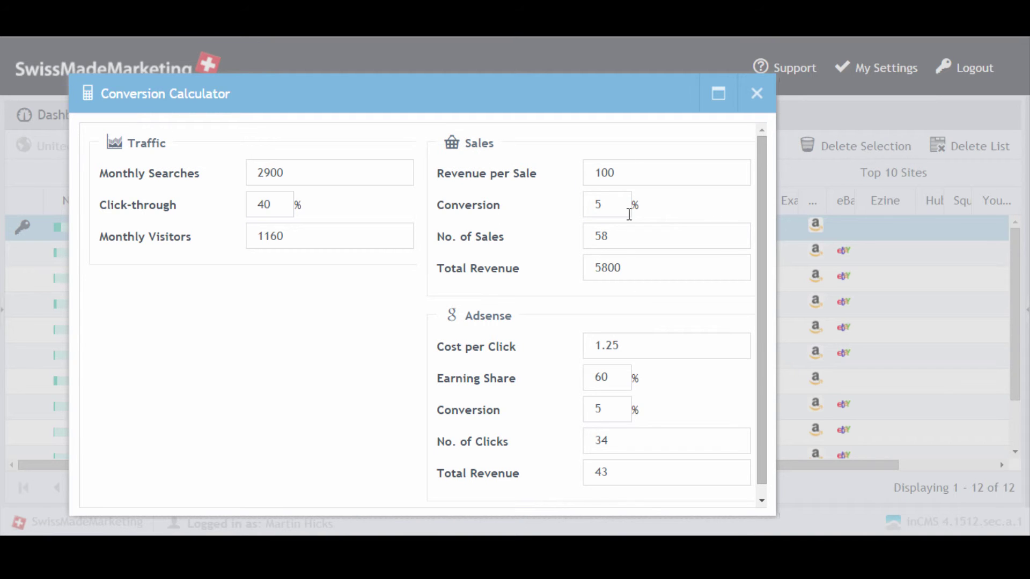
- Set revenue per sale to 100, giving 58 sales and 5800 total revenue
double_click(644, 263)
double_click(603, 236)
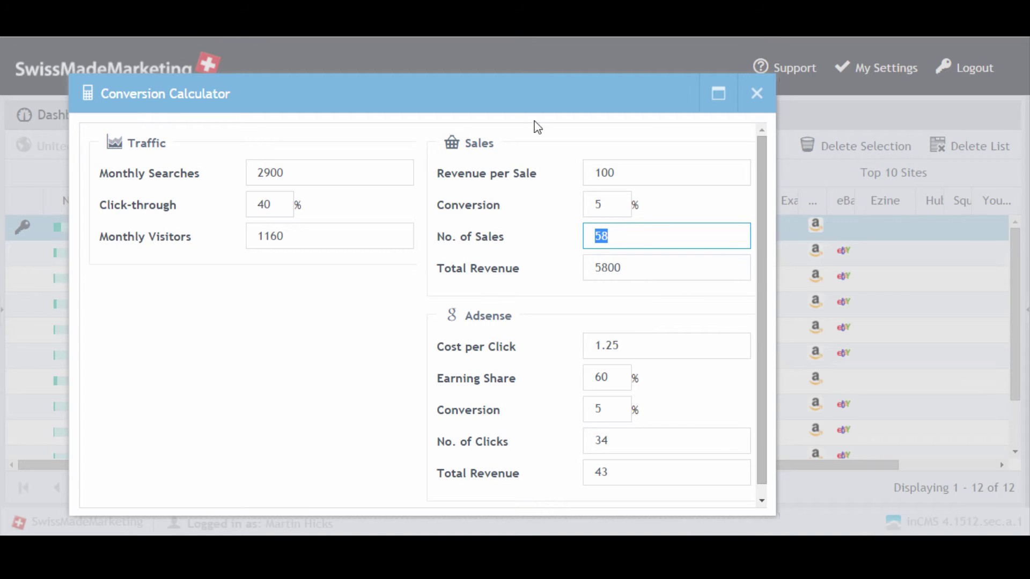
double_click(619, 172)
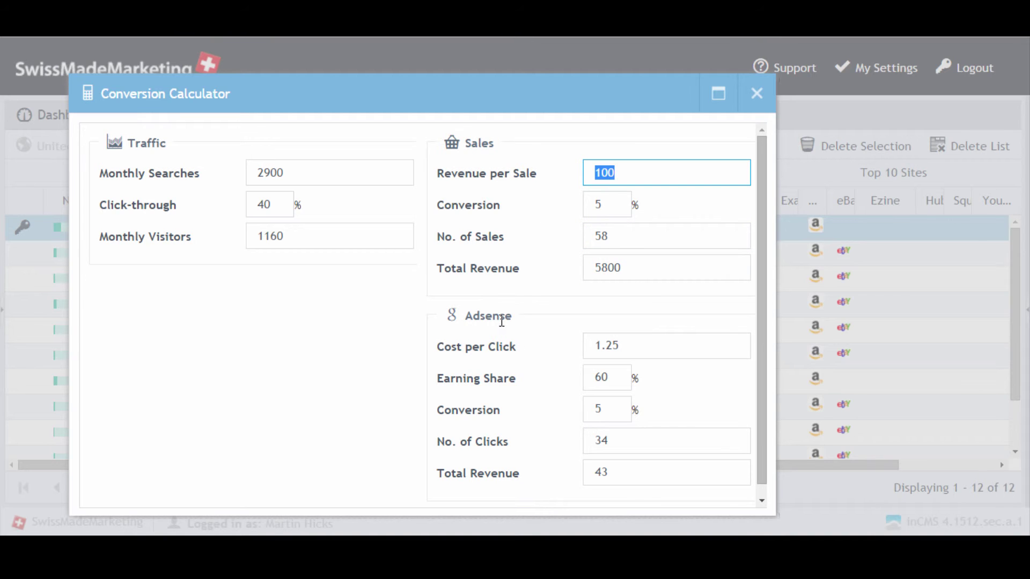
- Set Adsense CPC to 1.25 and earning share to 60%, giving 43 Adsense revenue
double_click(643, 347)
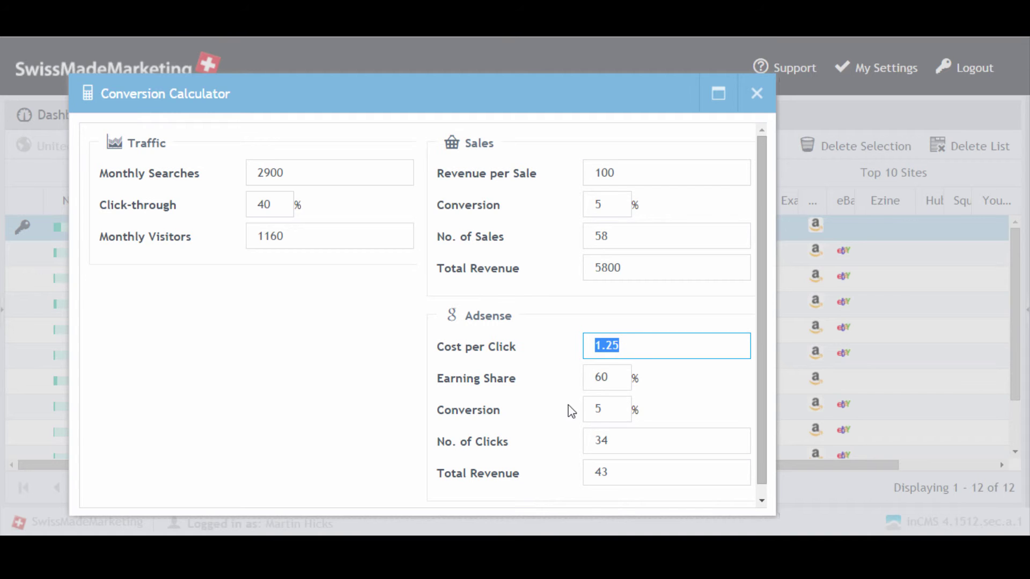
double_click(601, 376)
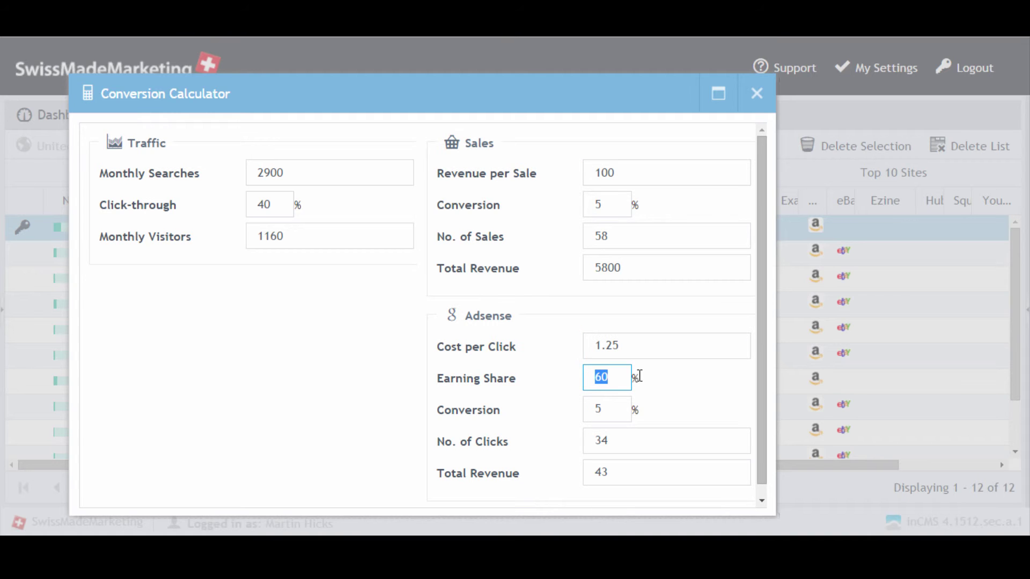
click(702, 392)
double_click(600, 376)
double_click(596, 409)
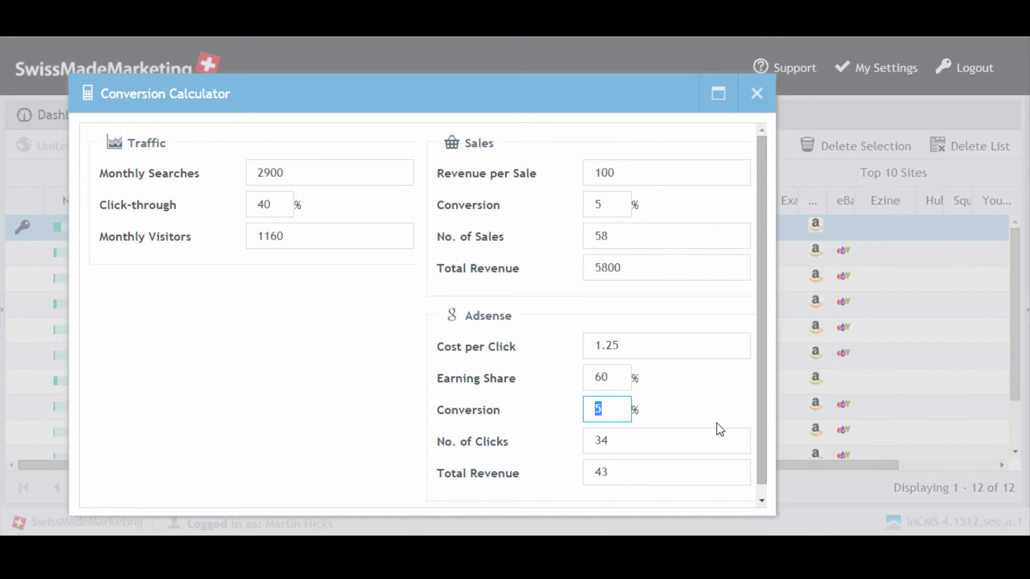
drag(621, 448, 368, 444)
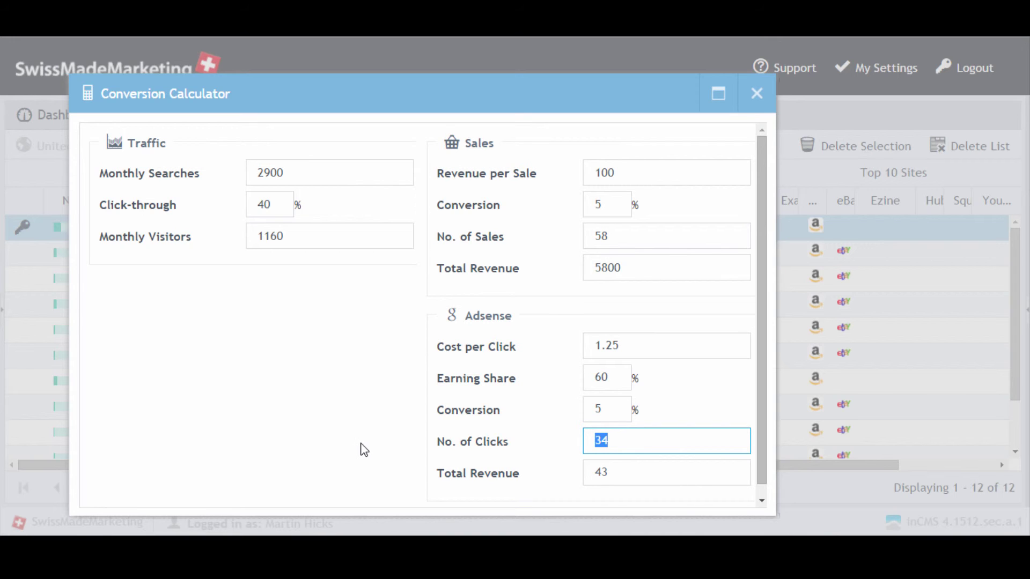
drag(611, 473, 395, 423)
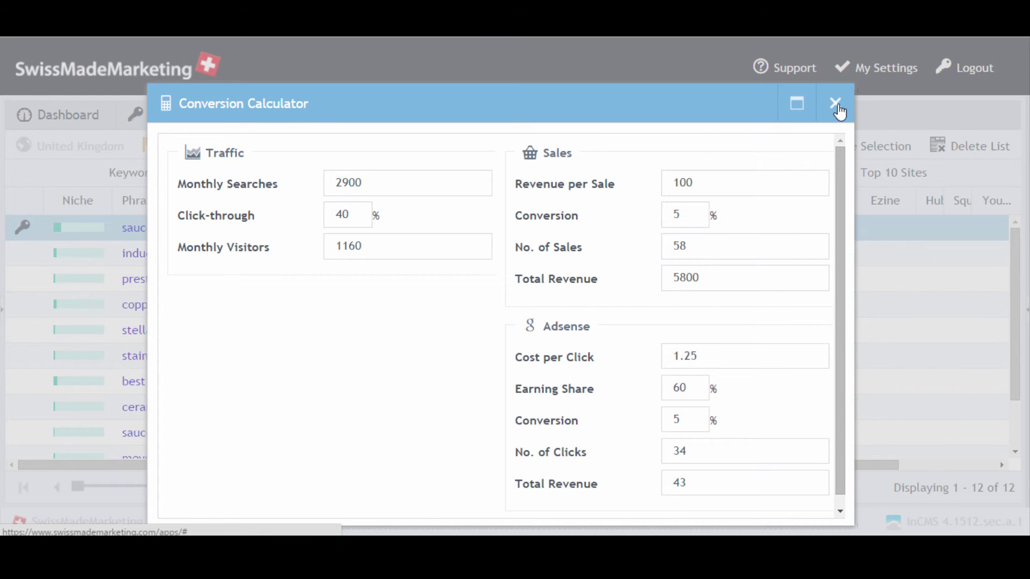
- Close the calculator and export all keyword table columns as CSV (,) to saucepans.csv
click(837, 105)
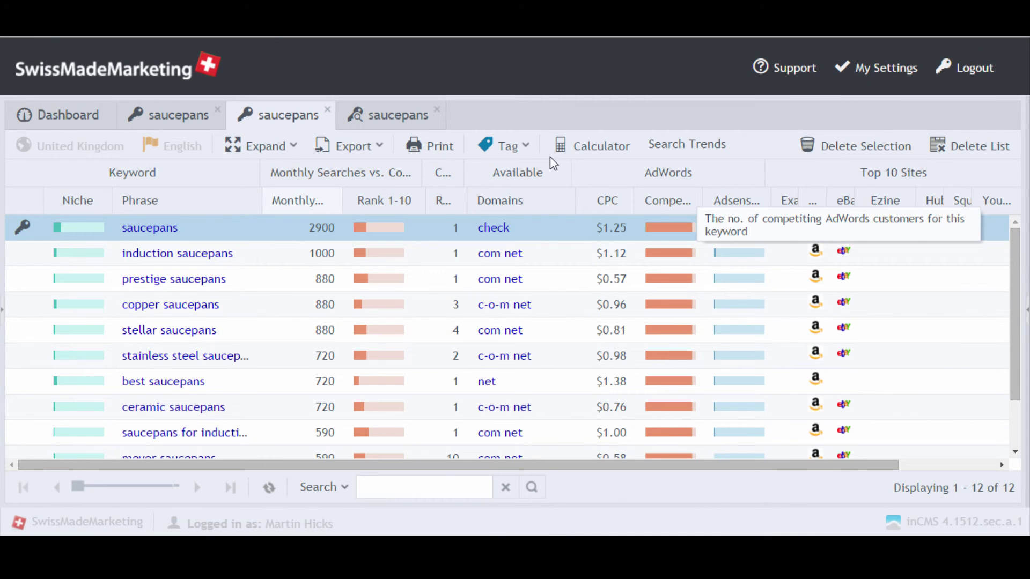
click(520, 152)
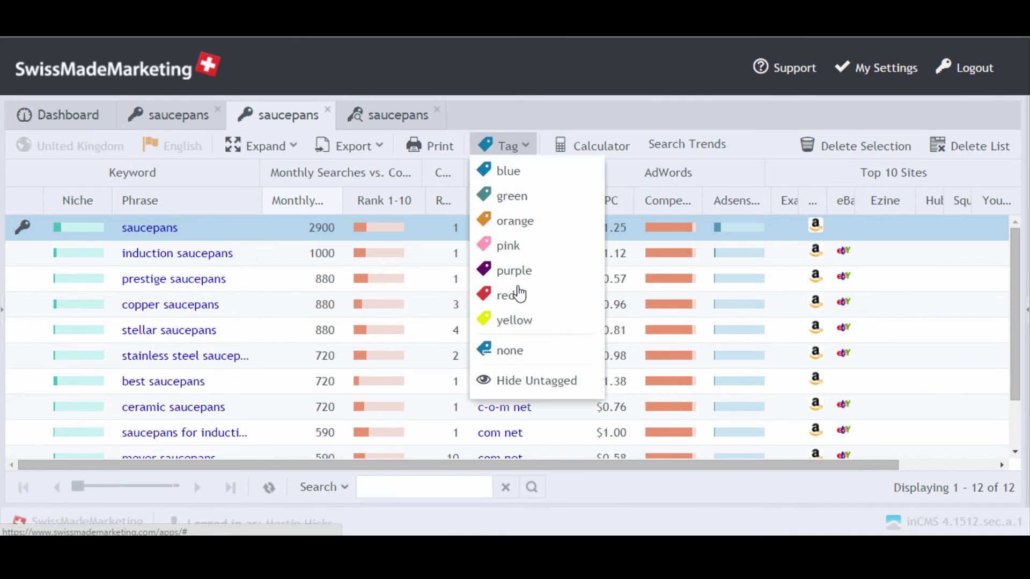
click(528, 112)
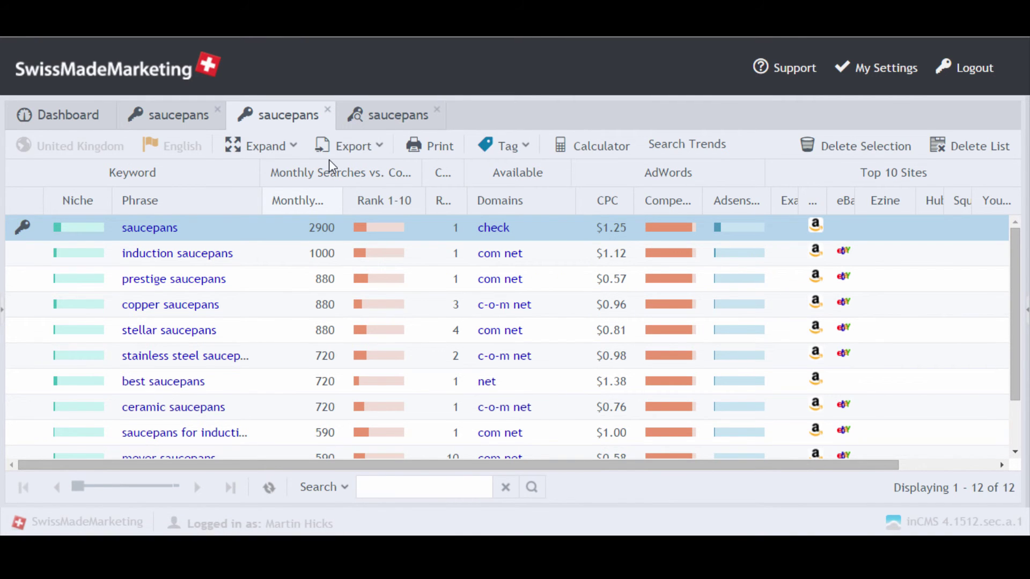
click(361, 152)
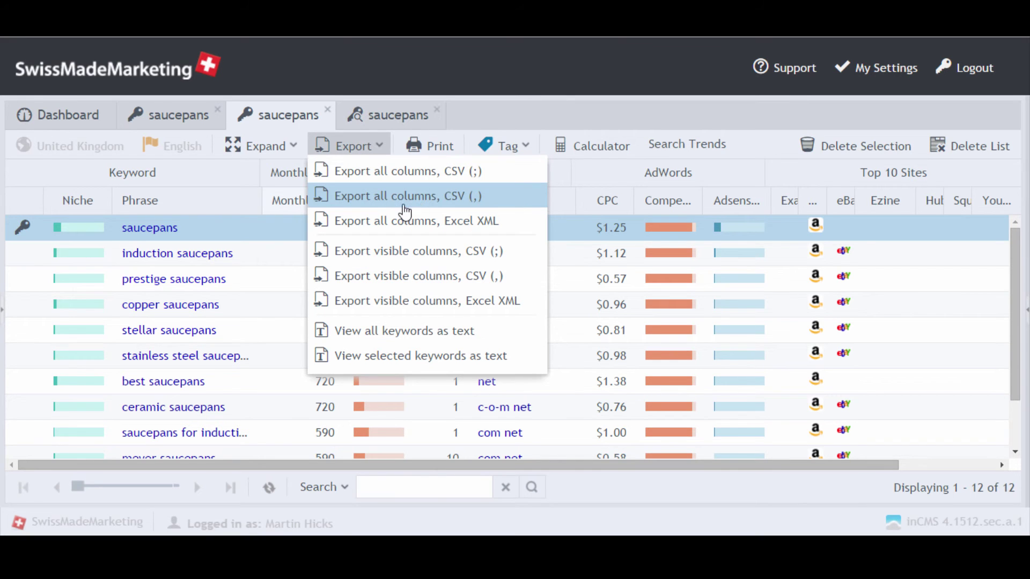
click(395, 199)
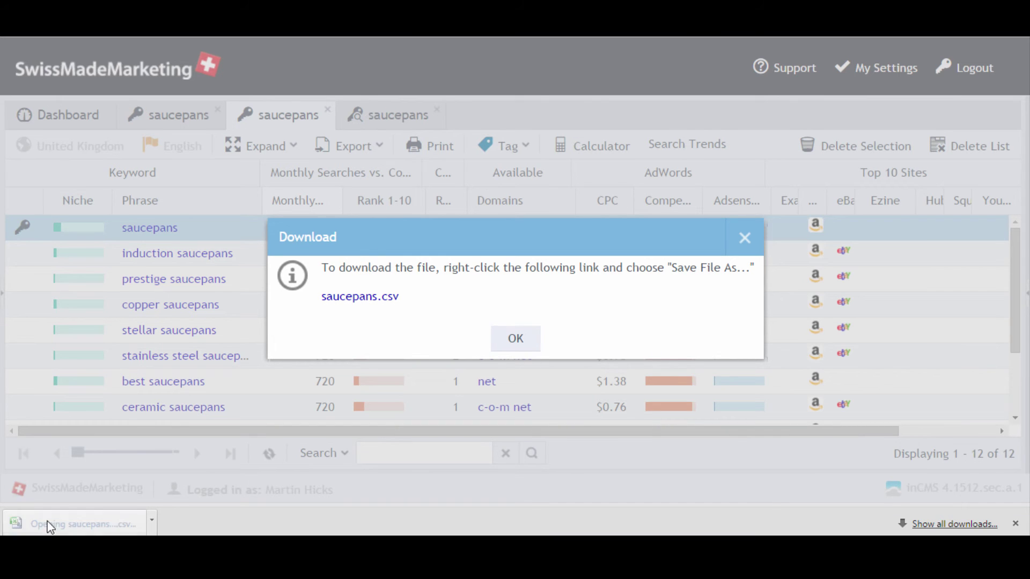
- Open the downloaded saucepans.csv in Excel to check its 12 keyword rows
click(42, 524)
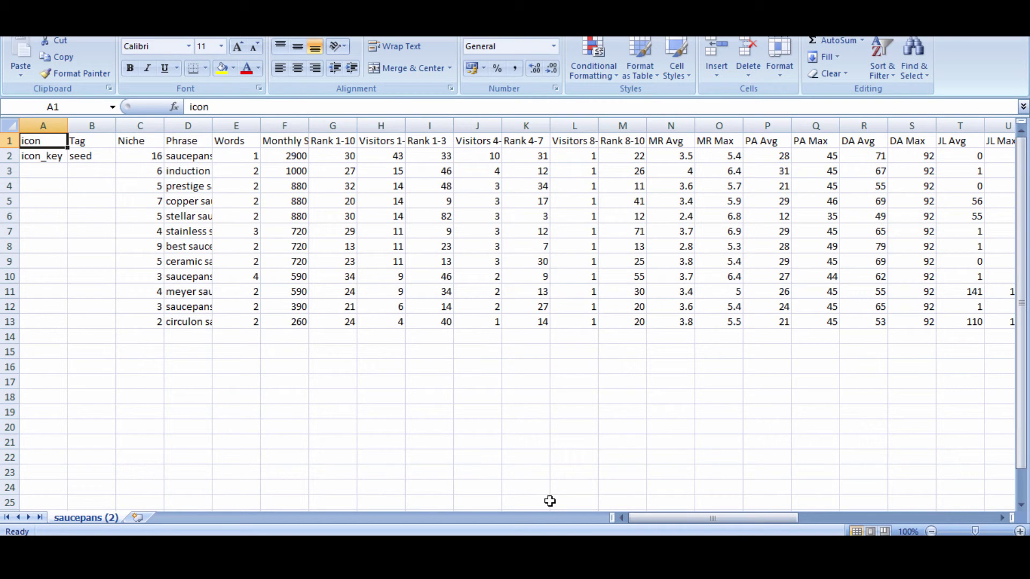
drag(723, 519, 619, 481)
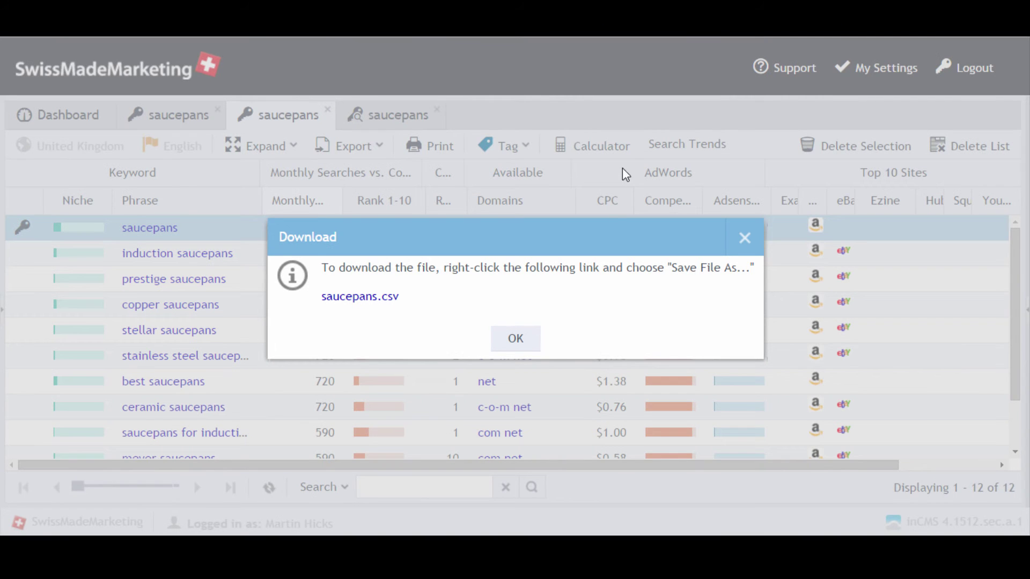
- Dismiss the download notice and start Expand from Keyword on the seed 'saucepans'
click(516, 341)
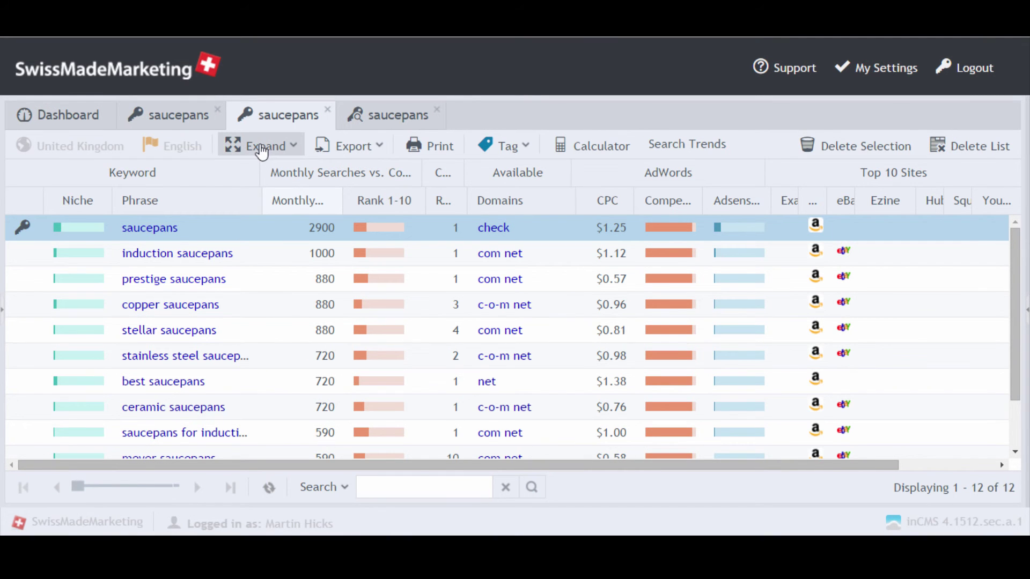
click(262, 149)
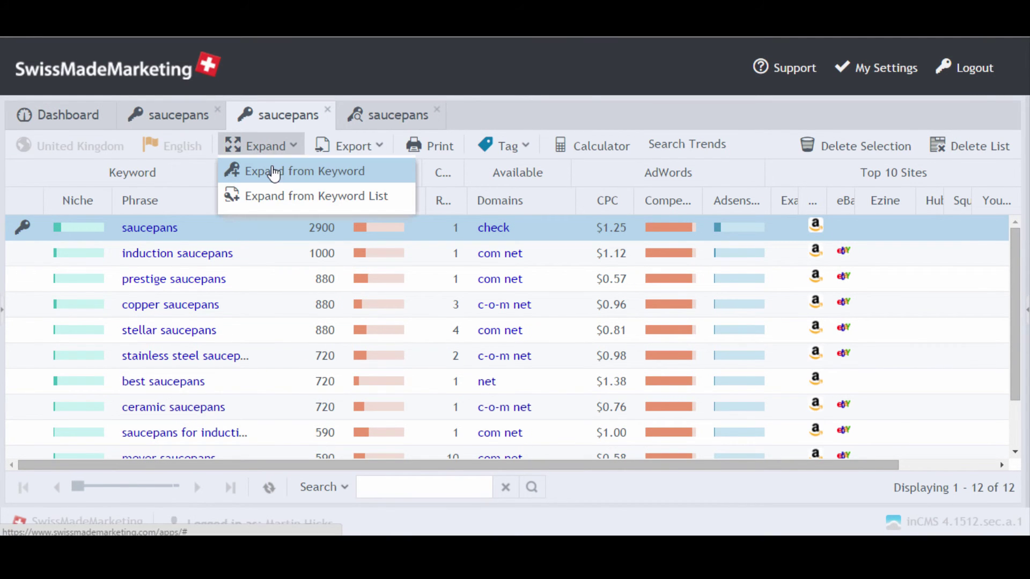
click(273, 171)
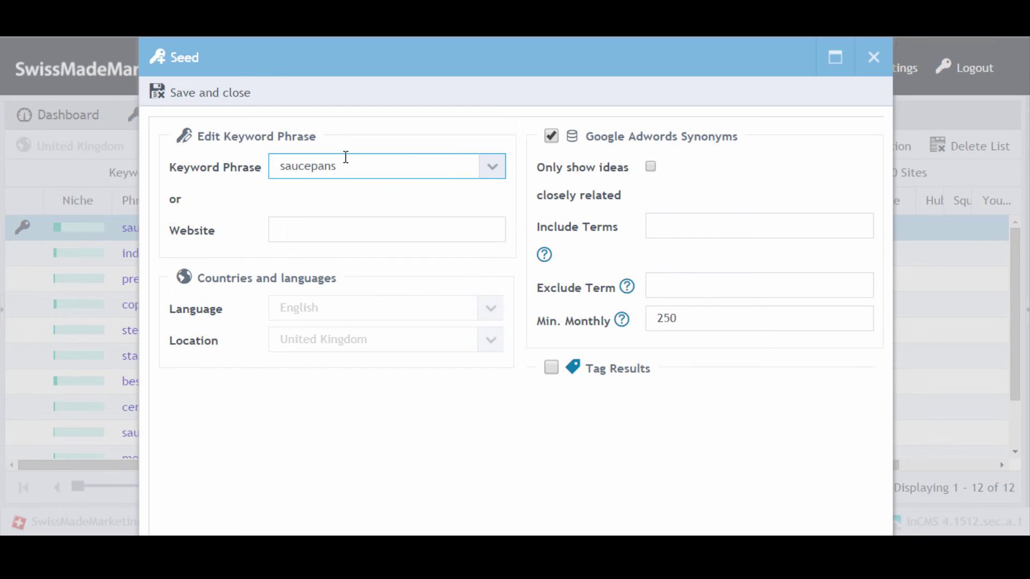
double_click(345, 157)
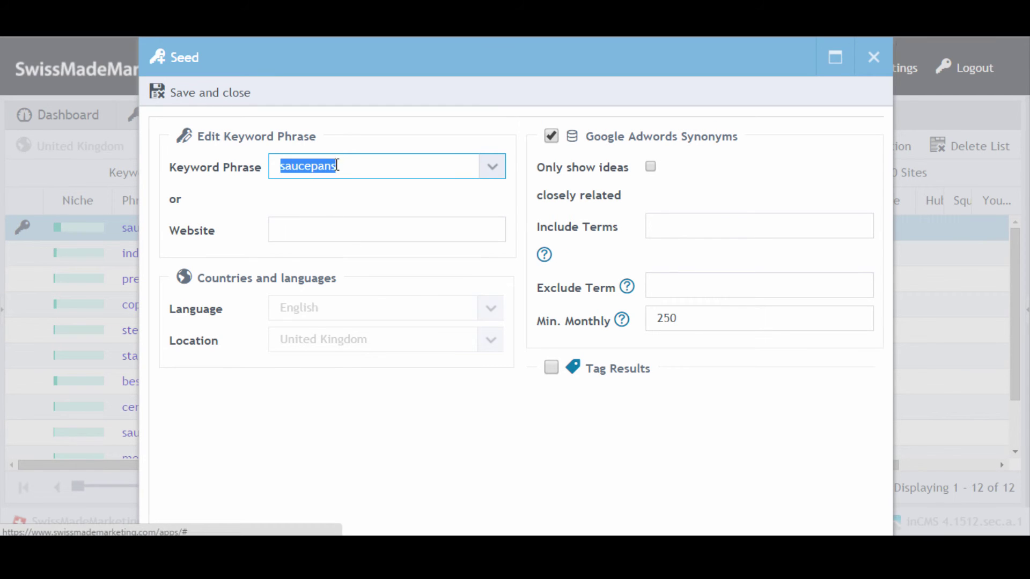
- Require the term 'best' and at least 50 monthly searches, then save to run the expansion
click(669, 228)
text(best)
click(666, 319)
key(BackSpace)
click(631, 452)
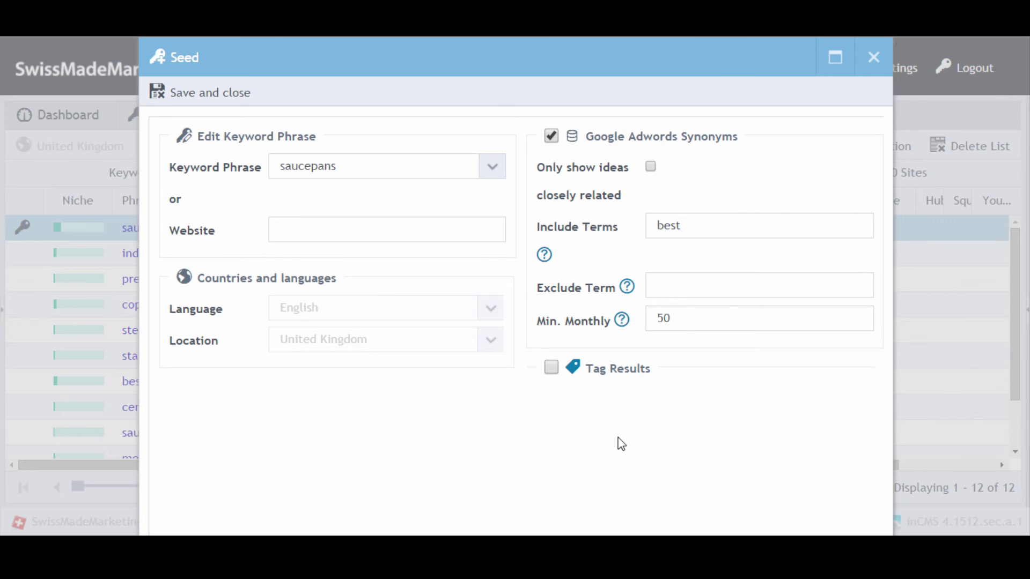
click(189, 95)
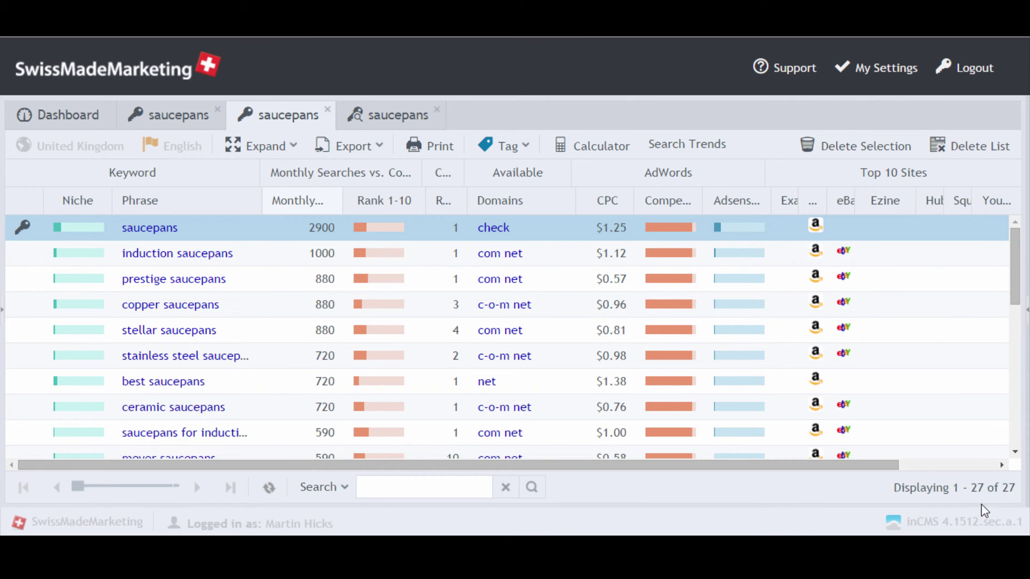
- Open a Top 10 analysis tab for 'best saucepan sets', then return to the saucepans tab
scroll(295, 322, down, 10)
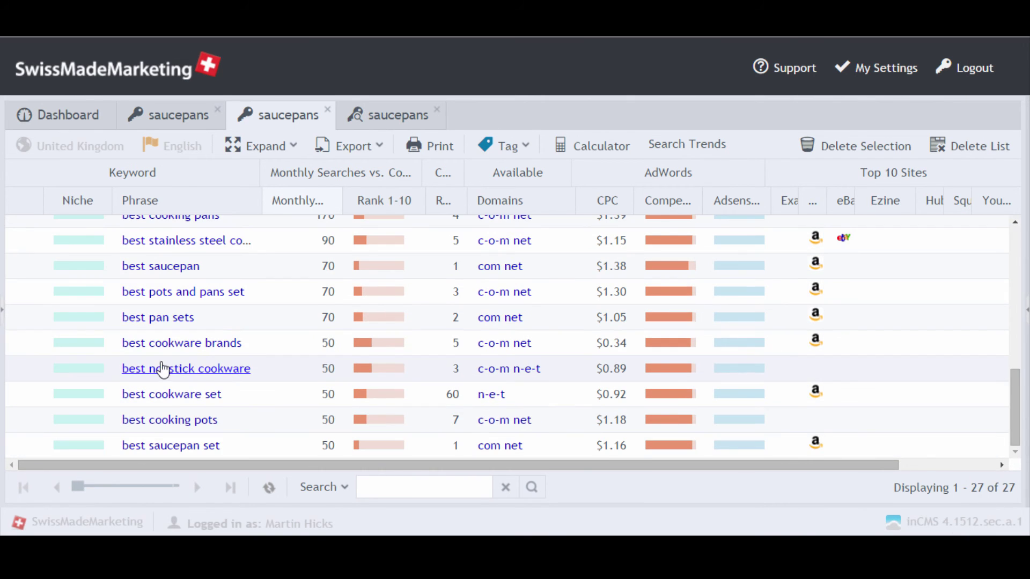
scroll(137, 326, up, 3)
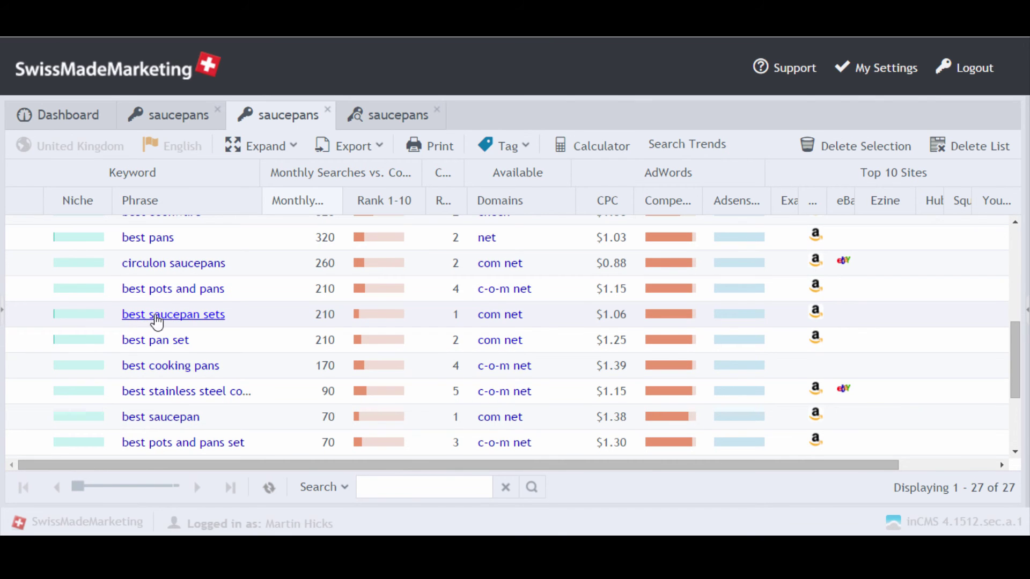
click(177, 315)
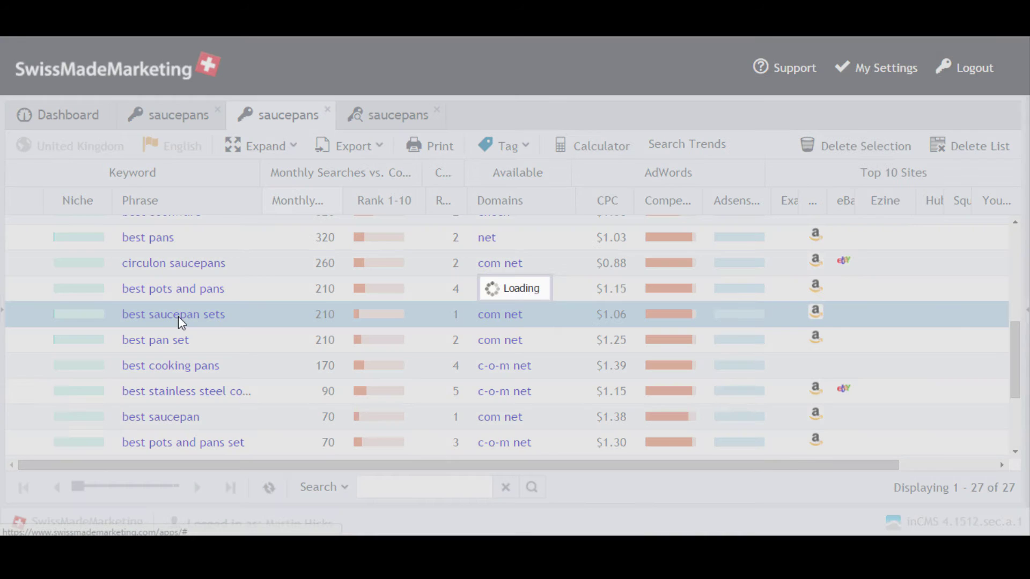
scroll(533, 430, down, 3)
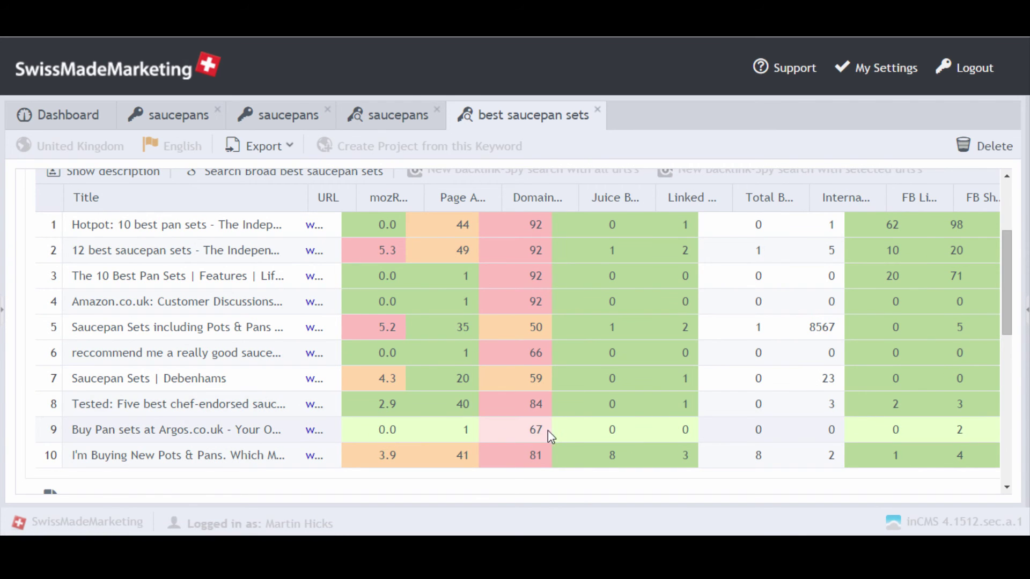
scroll(558, 413, up, 3)
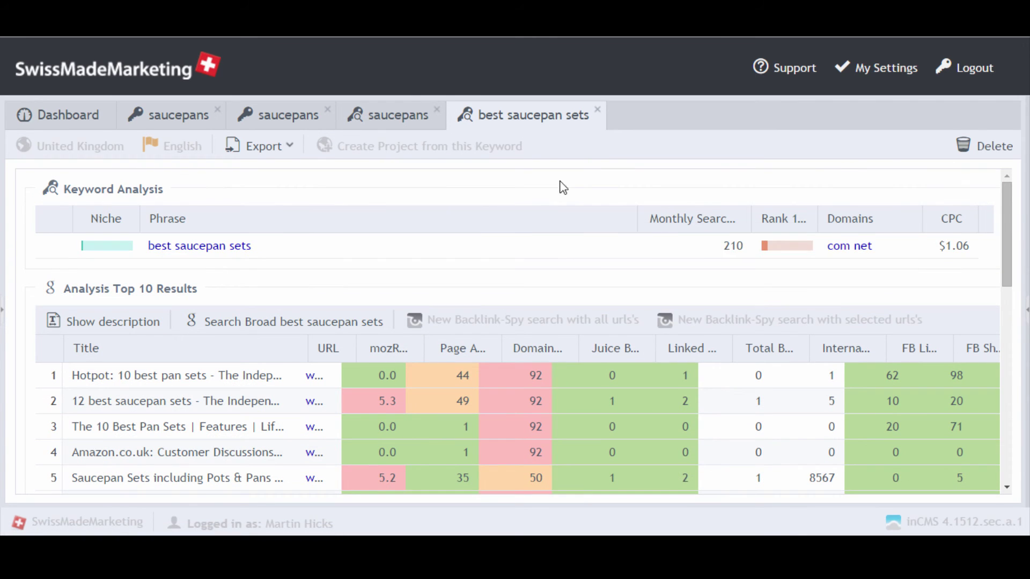
click(214, 255)
click(407, 119)
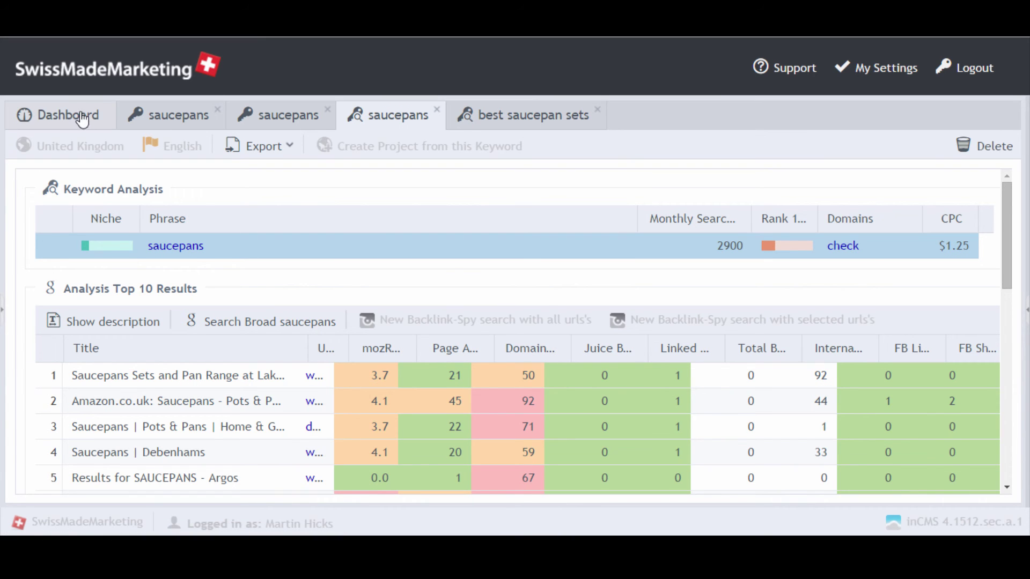
- Switch from the keyword analysis to the Dashboard
click(62, 115)
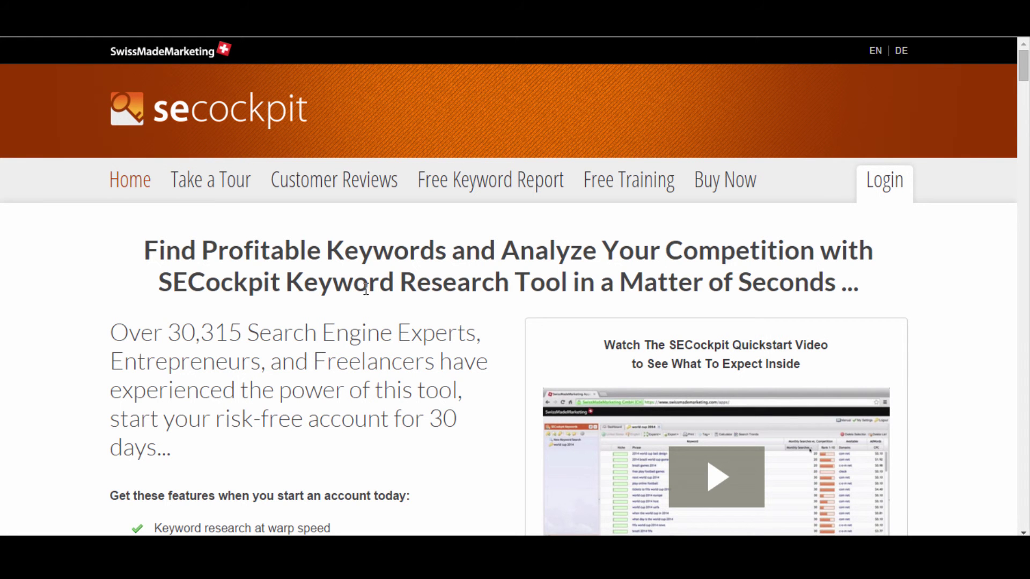
- Open the pricing page and compare Personal, Pro and Agency plans at $40, $80 and $120 monthly
click(721, 177)
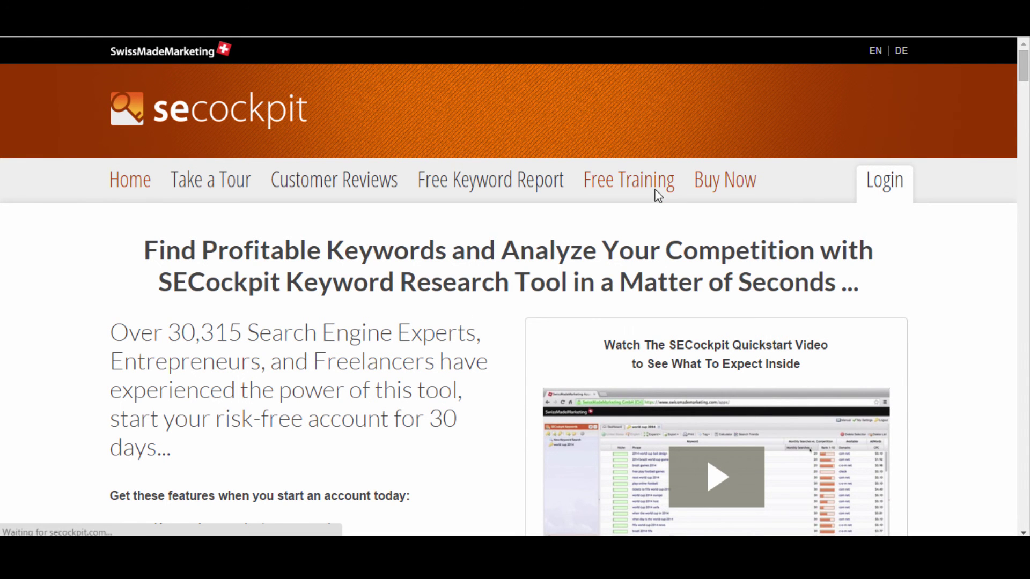
scroll(467, 388, down, 3)
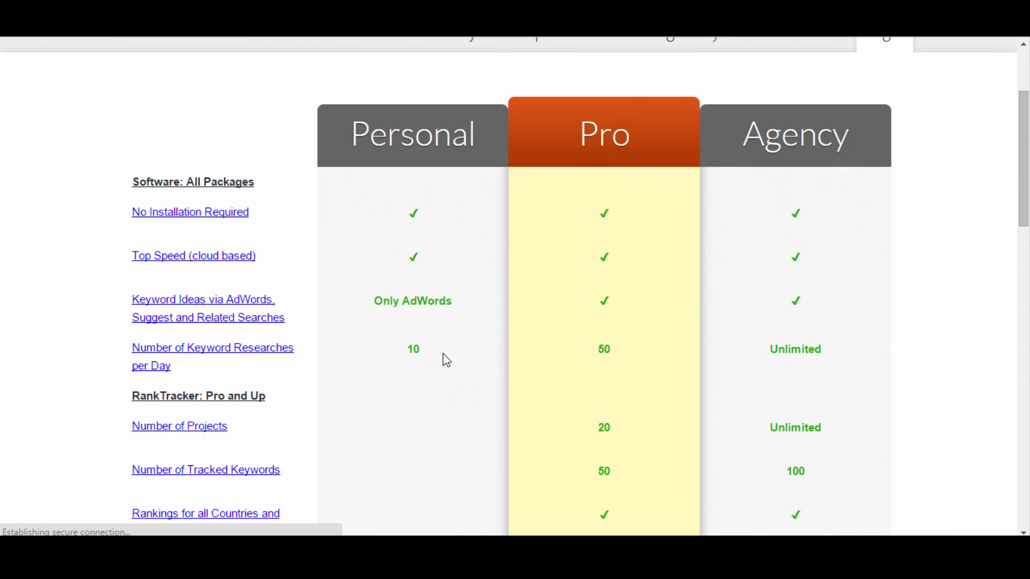
scroll(423, 365, down, 4)
drag(402, 464, 450, 467)
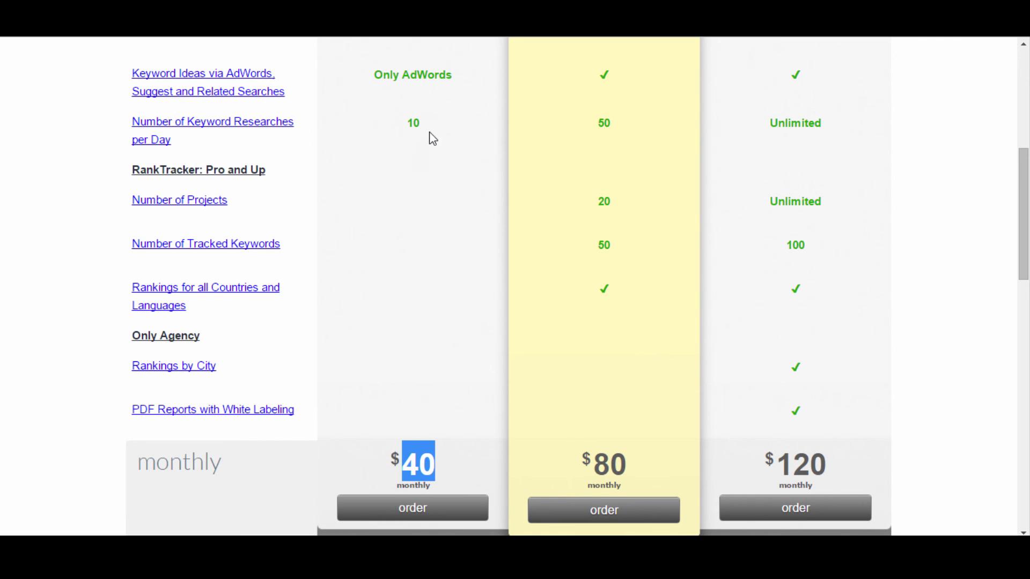
drag(604, 454, 632, 459)
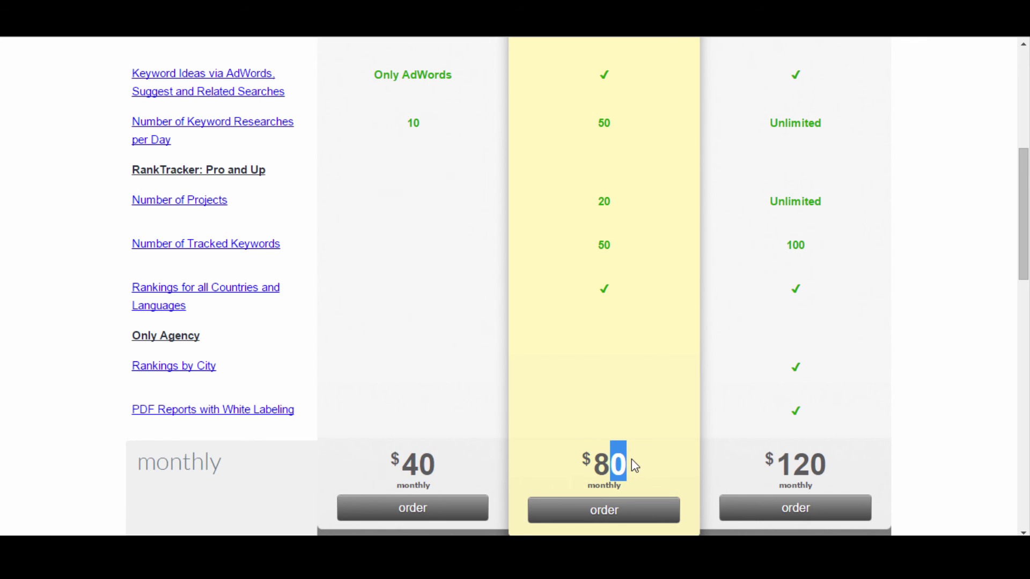
scroll(631, 459, up, 4)
scroll(604, 387, up, 3)
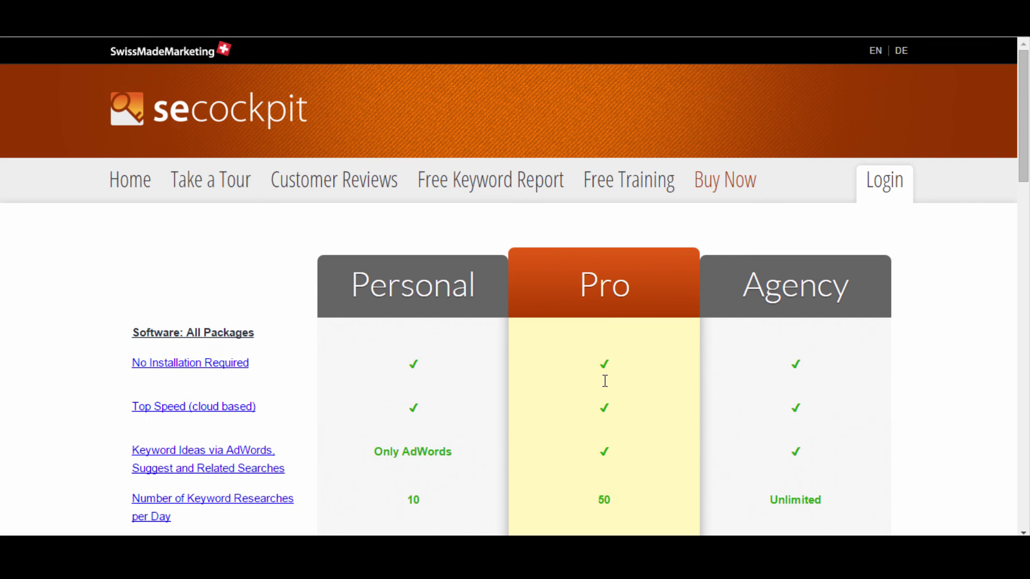
scroll(762, 370, down, 4)
scroll(809, 350, up, 4)
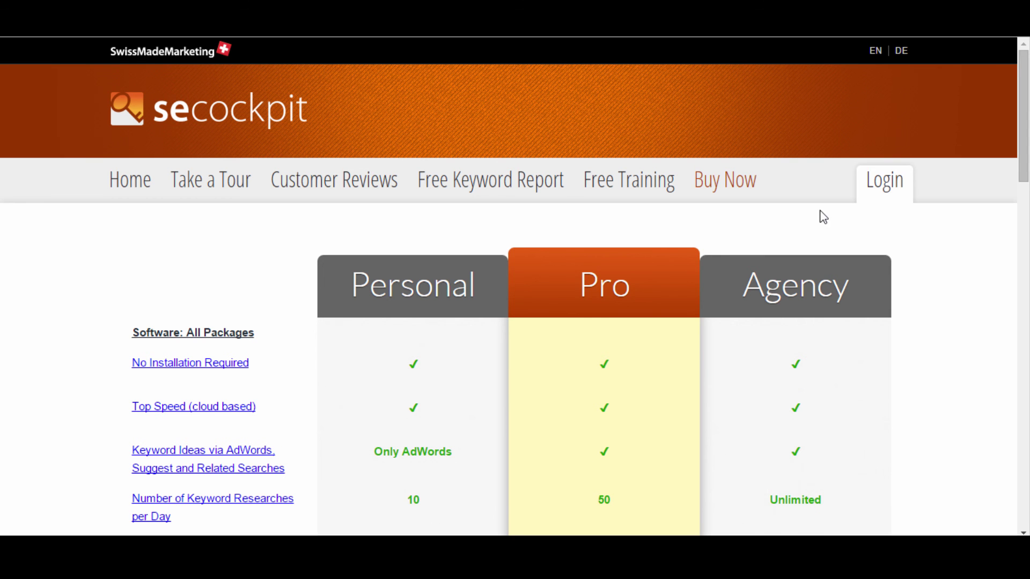